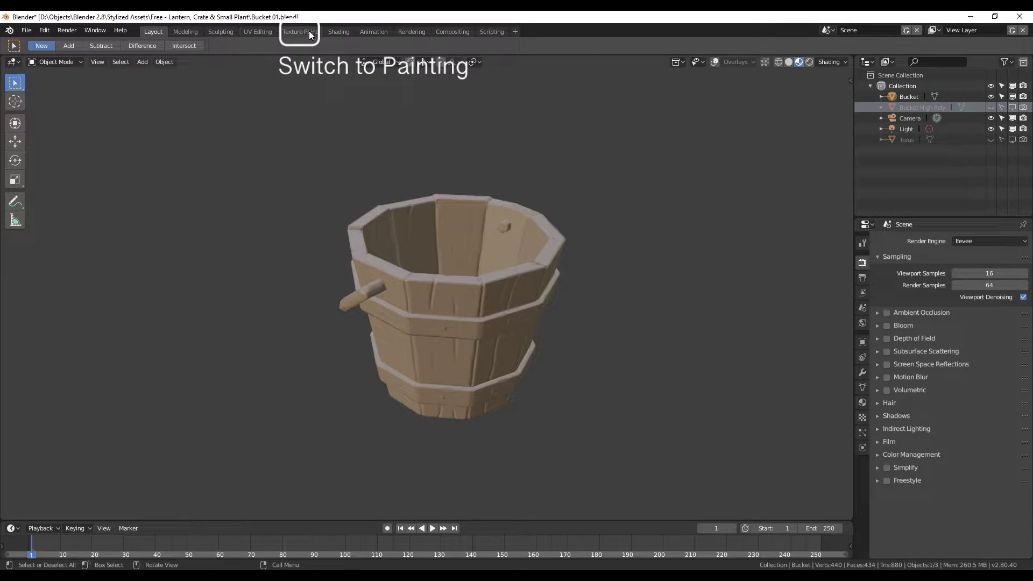
Switch to the Texture Paint workspace and orbit around the bucket.
click(309, 31)
scroll(602, 319, up, 1)
scroll(648, 369, up, 2)
scroll(644, 358, up, 3)
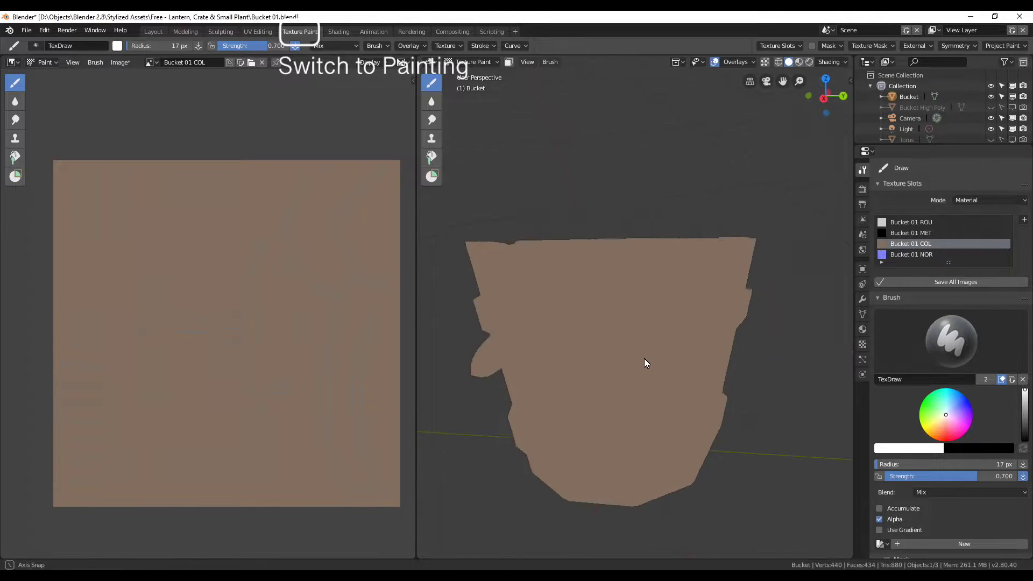
scroll(644, 359, down, 3)
middle_drag(671, 374, 710, 345)
Use Material Preview shading with overlays off, looking down into the bucket.
click(800, 62)
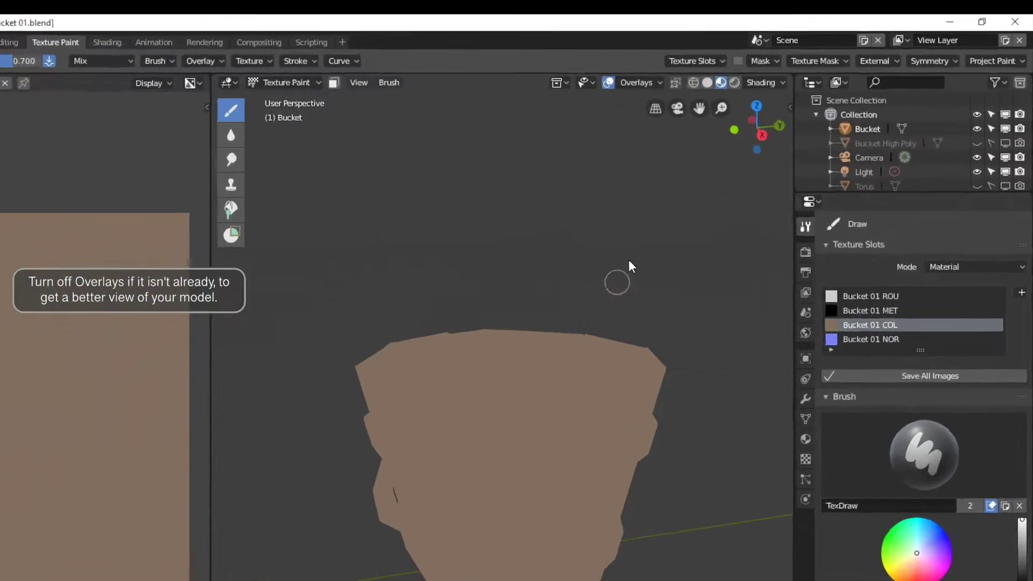
click(396, 124)
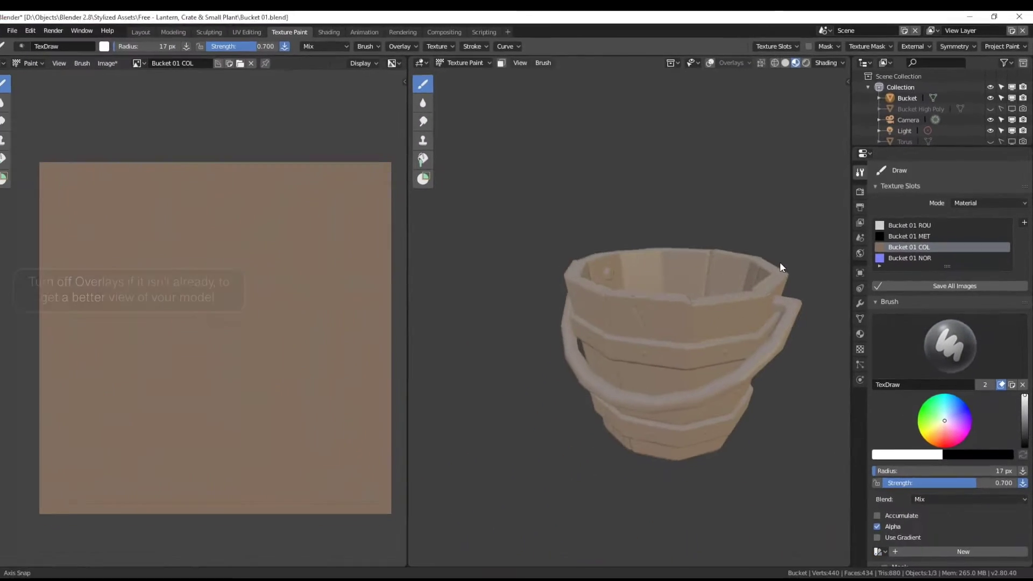
mouse_move(779, 262)
middle_down()
mouse_move(803, 259)
mouse_move(780, 293)
mouse_move(766, 286)
mouse_move(762, 296)
mouse_move(735, 247)
mouse_move(747, 260)
middle_up()
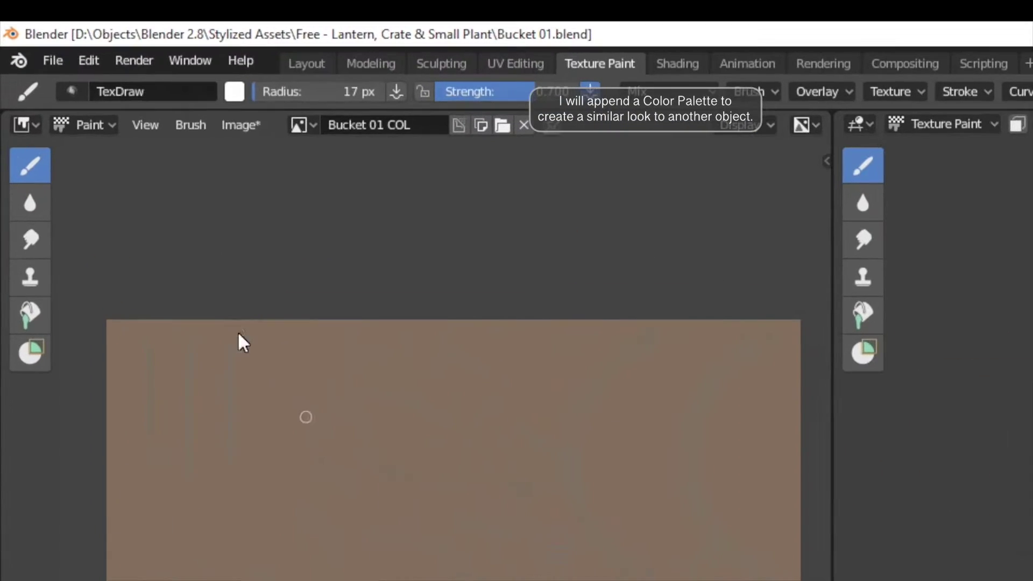
Append the Palette from the Palettes folder of Lantern 01.blend.
click(57, 62)
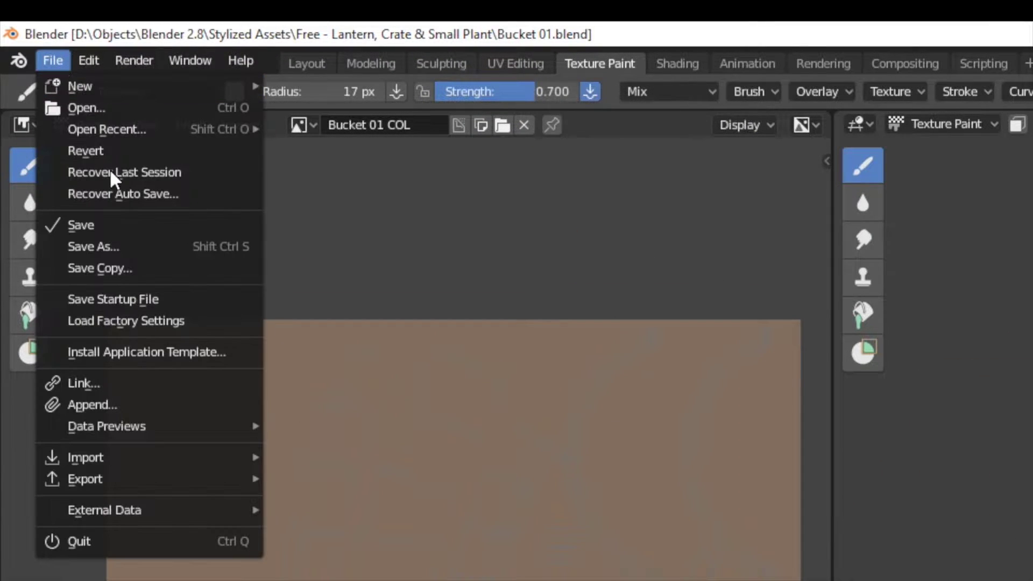
click(131, 405)
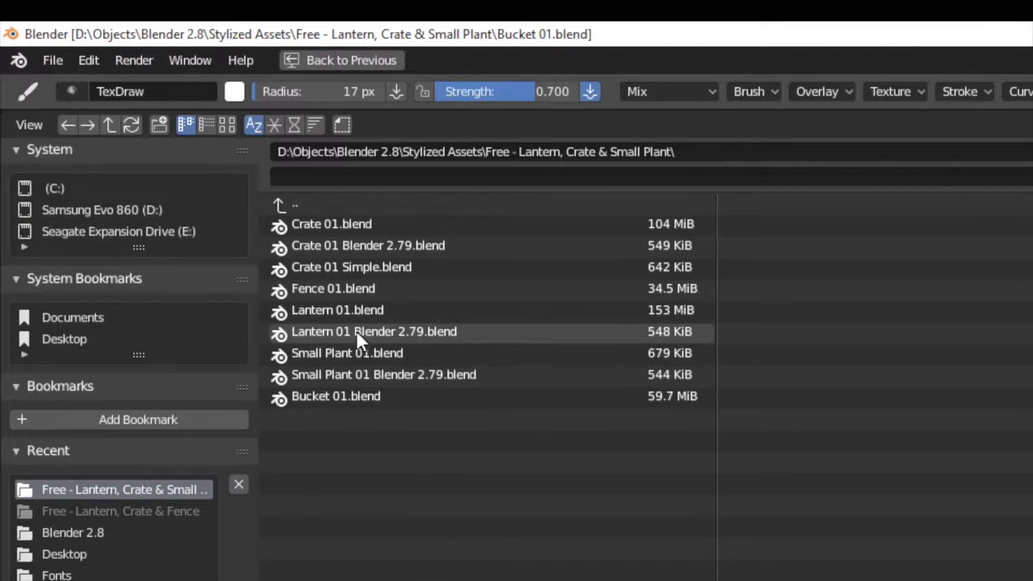
double_click(362, 310)
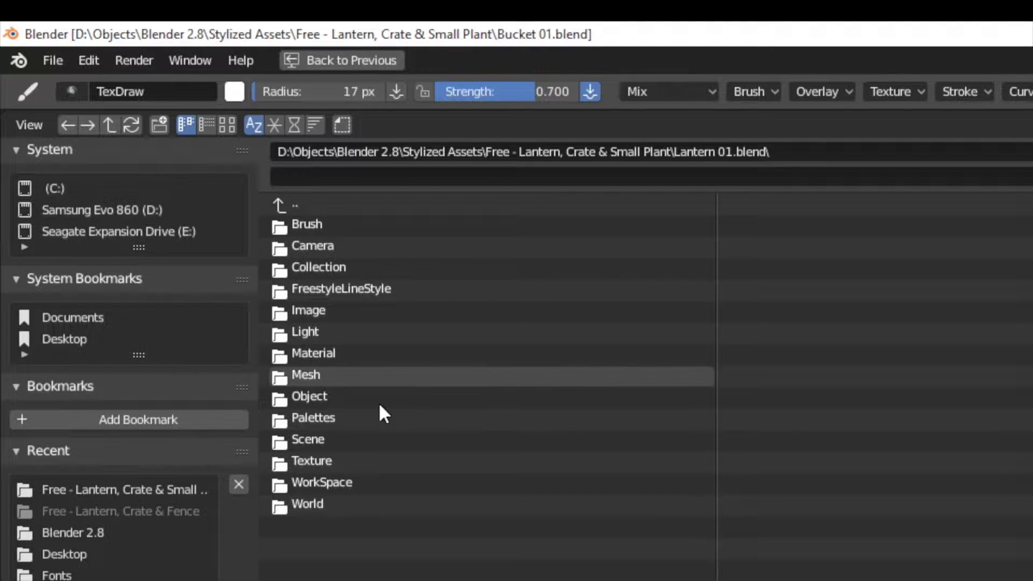
click(360, 419)
click(369, 227)
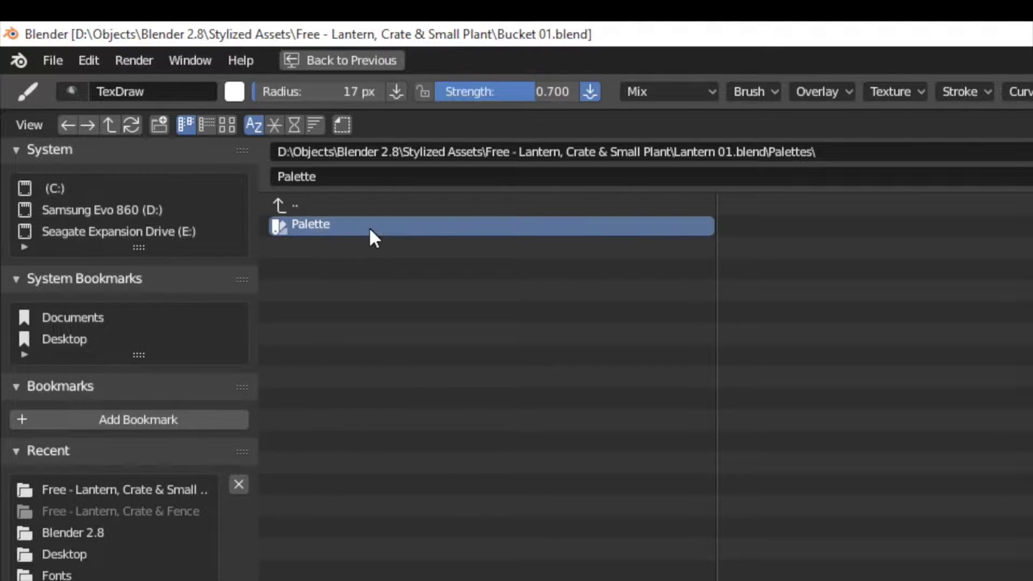
click(999, 75)
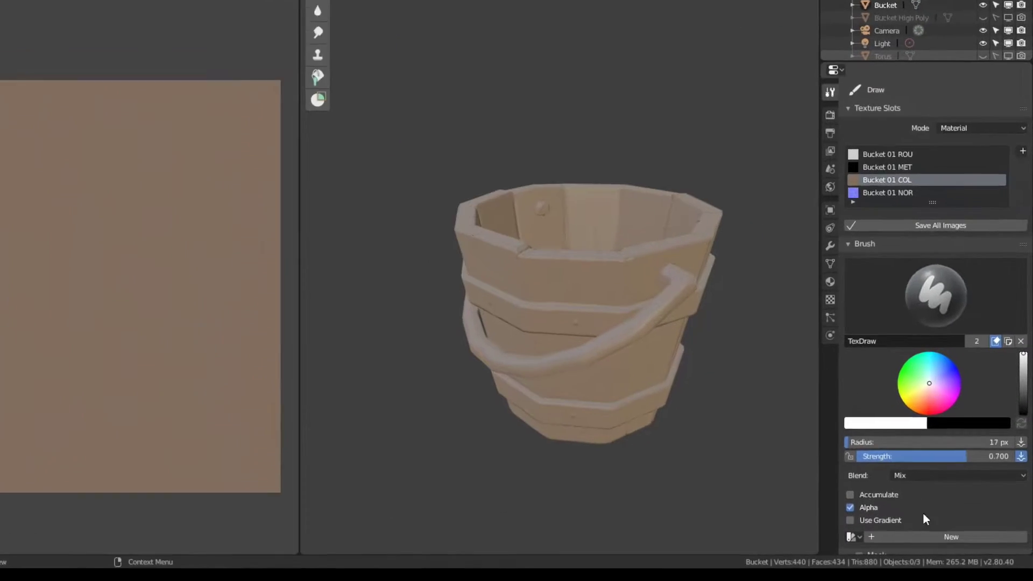
Assign the appended Palette to the brush and pick its brown swatch.
scroll(948, 526, down, 3)
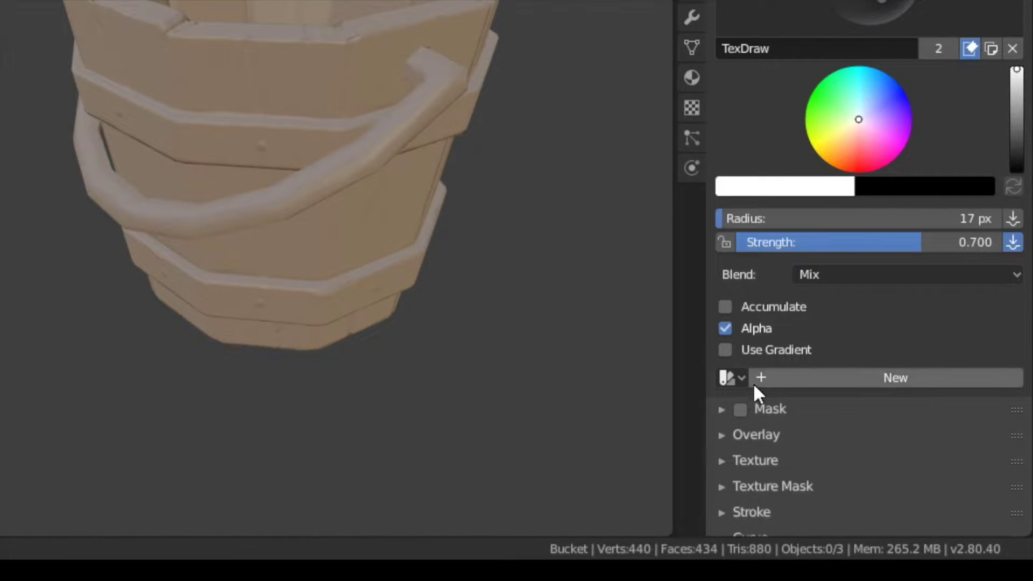
click(733, 378)
click(769, 160)
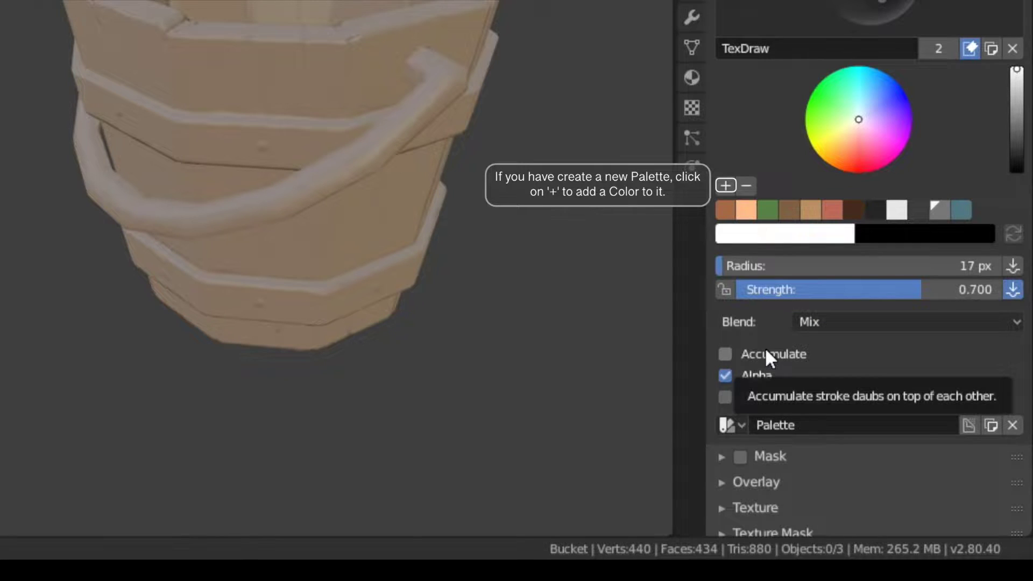
click(722, 213)
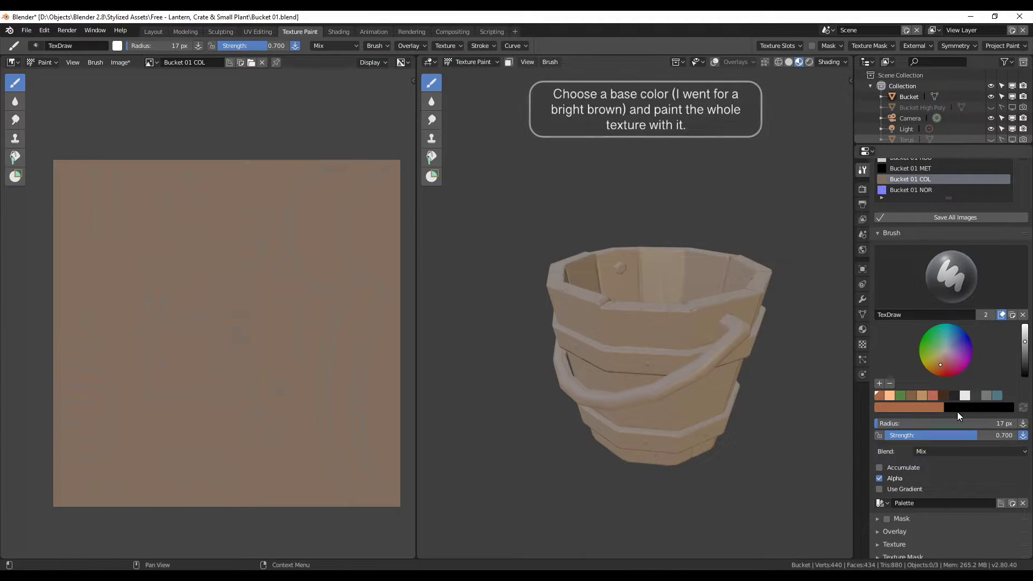
Fill the whole Bucket 01 COL texture brown with a ~469 px brush, then use 141 px light grey.
key(f)
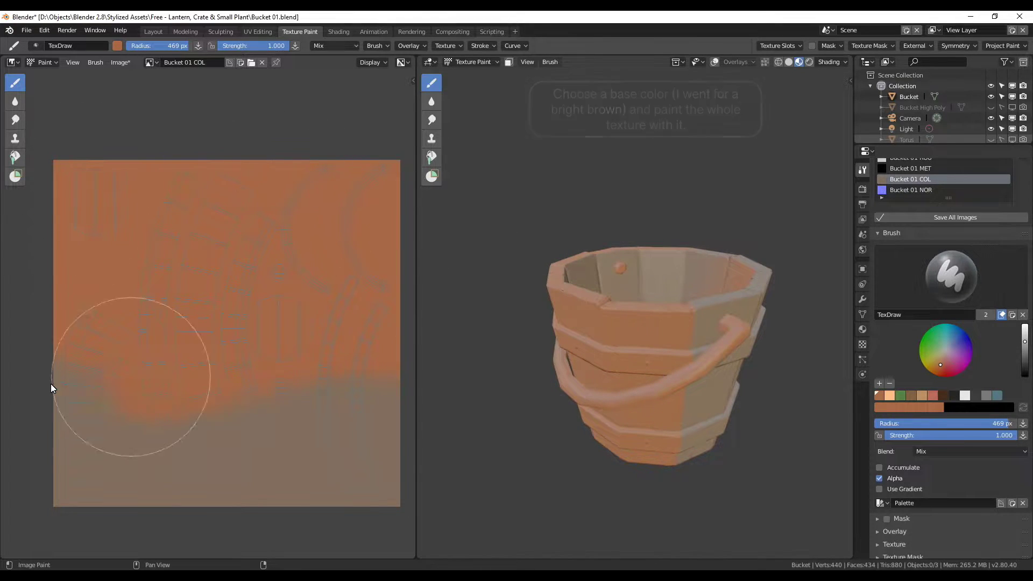
drag(19, 224, 2, 479)
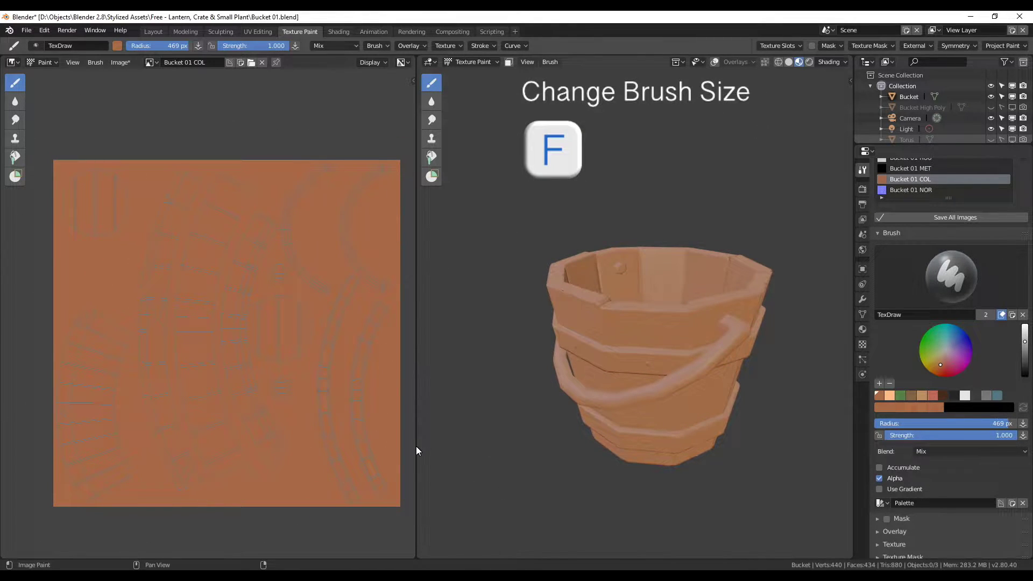
key(f)
click(213, 339)
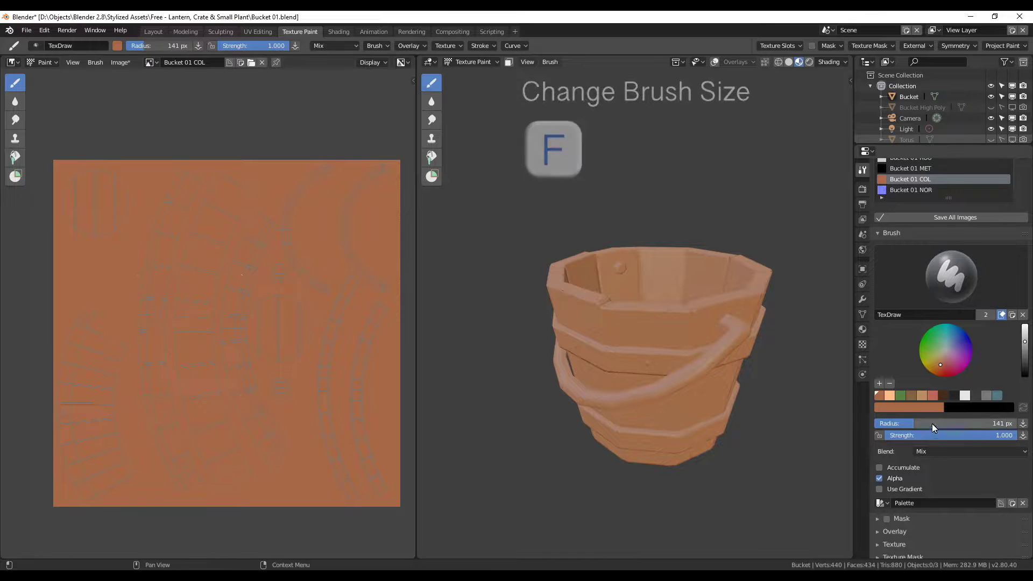
click(987, 396)
Paint a grey band stroke on the texture with a 10 px brush.
middle_drag(608, 409, 611, 438)
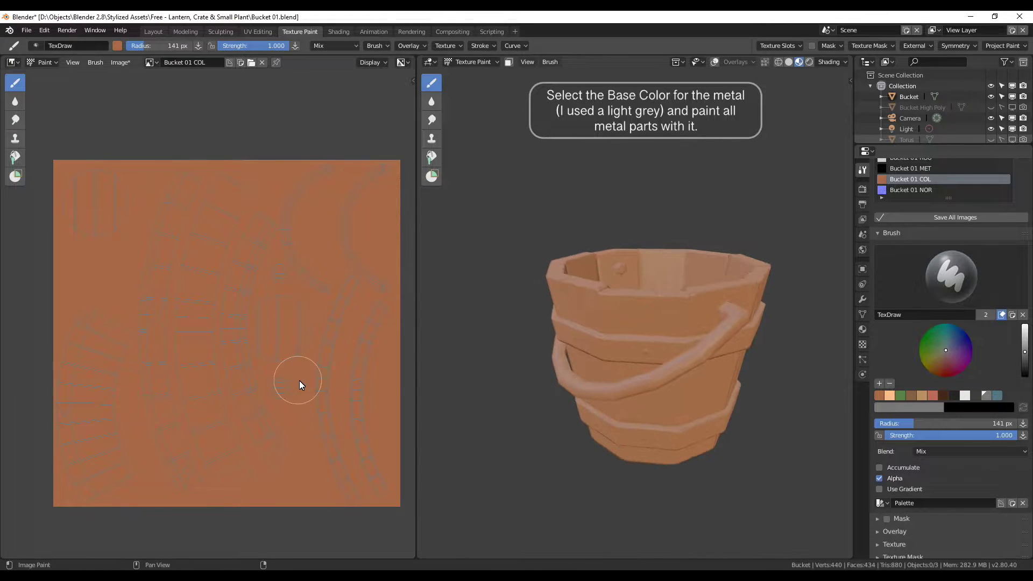
click(285, 381)
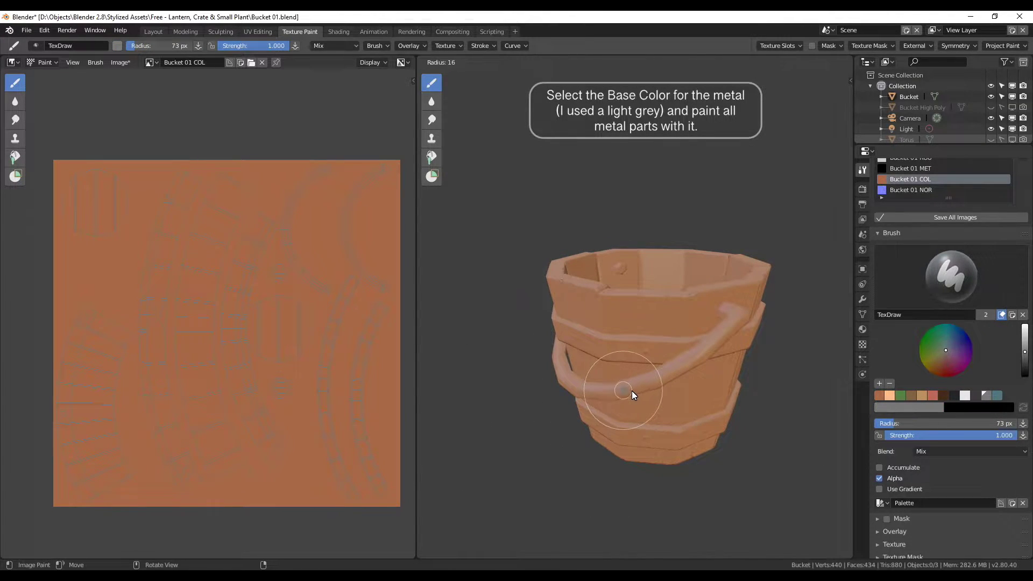
scroll(648, 388, up, 2)
mouse_move(649, 388)
middle_down()
mouse_move(636, 374)
mouse_move(629, 327)
middle_up()
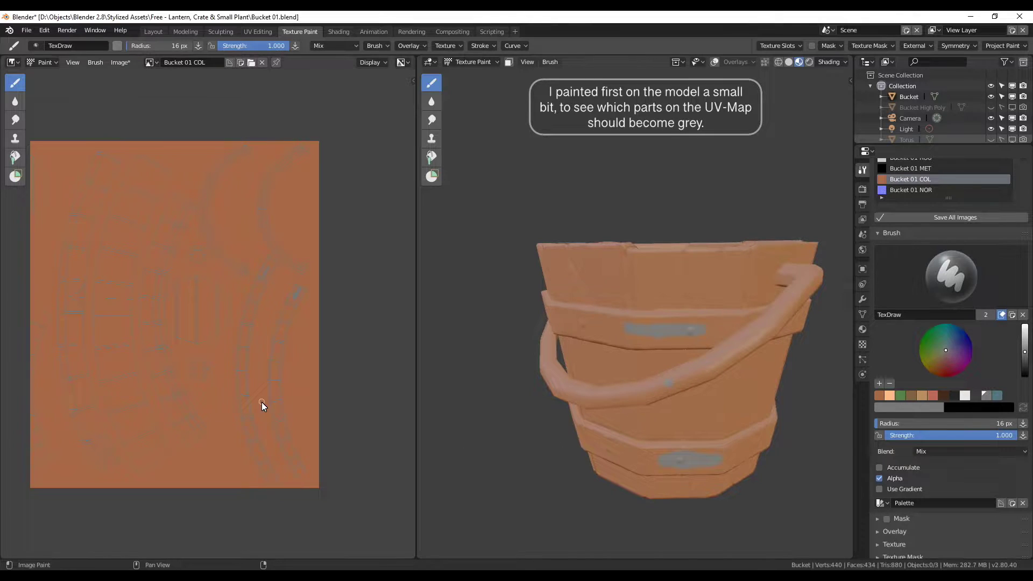
scroll(261, 403, up, 5)
key(f)
click(314, 292)
drag(228, 355, 263, 273)
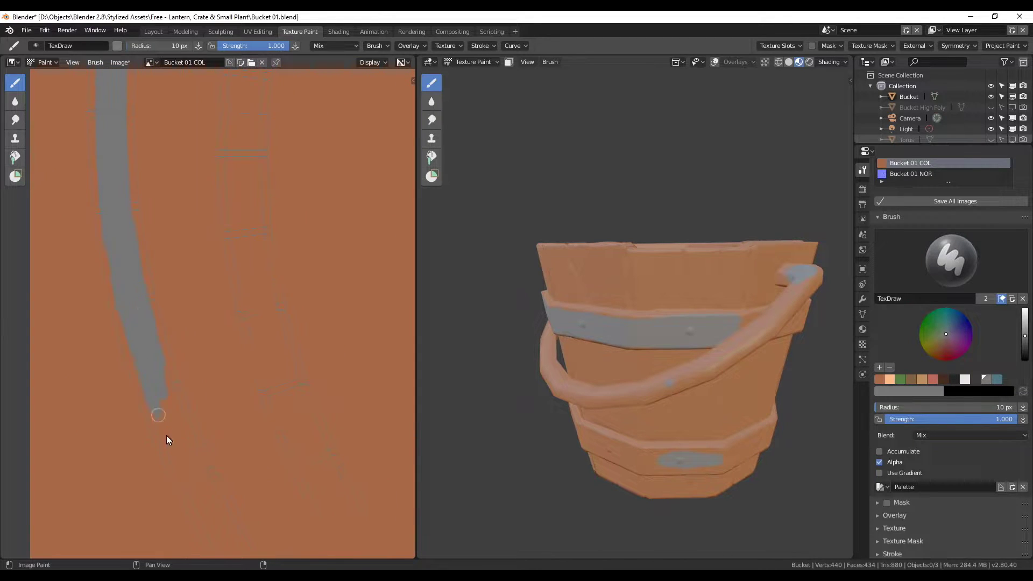
Paint the metal bands and rim grey directly on the 3D bucket.
scroll(165, 436, down, 2)
scroll(238, 353, up, 2)
scroll(243, 296, up, 2)
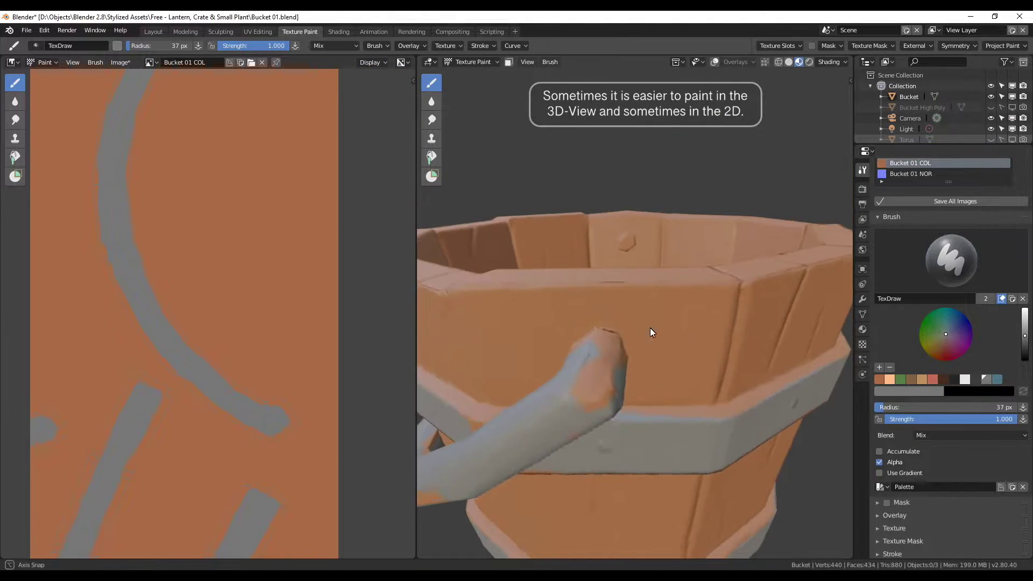
mouse_move(546, 328)
middle_down()
mouse_move(582, 180)
mouse_move(784, 288)
mouse_move(595, 272)
mouse_move(650, 383)
middle_up()
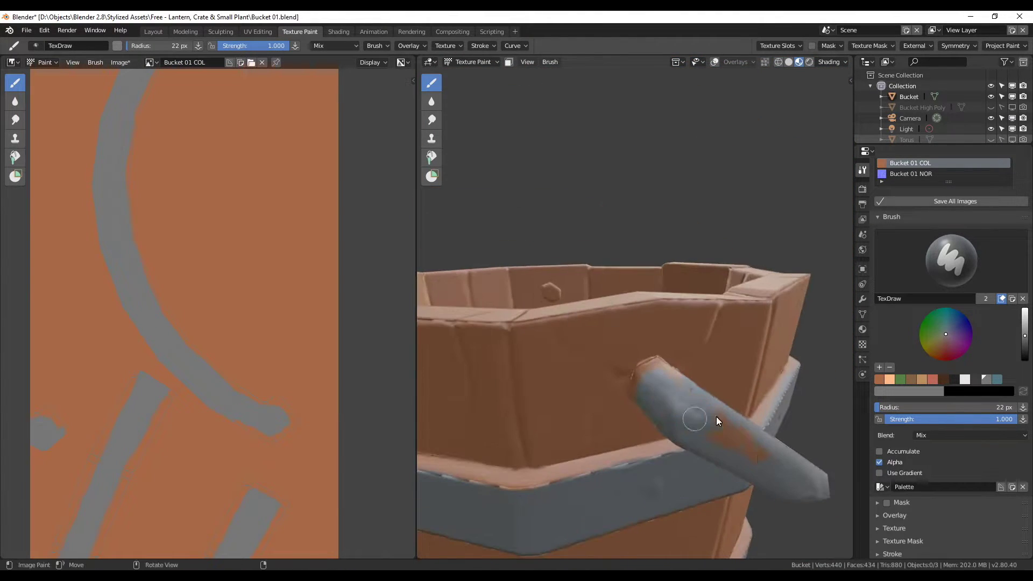
mouse_move(541, 422)
middle_down()
mouse_move(605, 324)
mouse_move(600, 409)
mouse_move(515, 361)
mouse_move(708, 323)
middle_up()
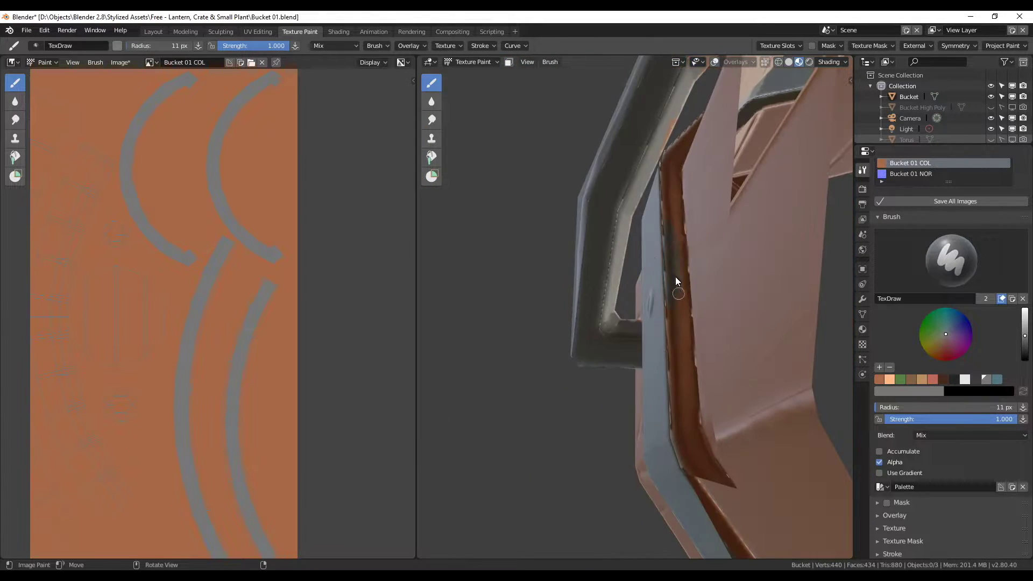
mouse_move(686, 268)
middle_down()
mouse_move(624, 192)
mouse_move(644, 279)
mouse_move(676, 166)
mouse_move(792, 182)
mouse_move(639, 268)
mouse_move(686, 294)
mouse_move(711, 284)
mouse_move(458, 229)
middle_up()
mouse_move(789, 96)
middle_down()
mouse_move(565, 277)
mouse_move(749, 420)
mouse_move(696, 222)
mouse_move(637, 370)
mouse_move(608, 336)
mouse_move(662, 461)
mouse_move(729, 307)
mouse_move(560, 291)
mouse_move(745, 321)
mouse_move(525, 295)
mouse_move(721, 292)
mouse_move(581, 393)
mouse_move(715, 370)
mouse_move(581, 366)
mouse_move(768, 325)
mouse_move(616, 400)
mouse_move(728, 434)
mouse_move(538, 415)
middle_up()
Save the blend file and save the texture as Bucket 01 COL.png.
key(ctrl+s)
key(Home)
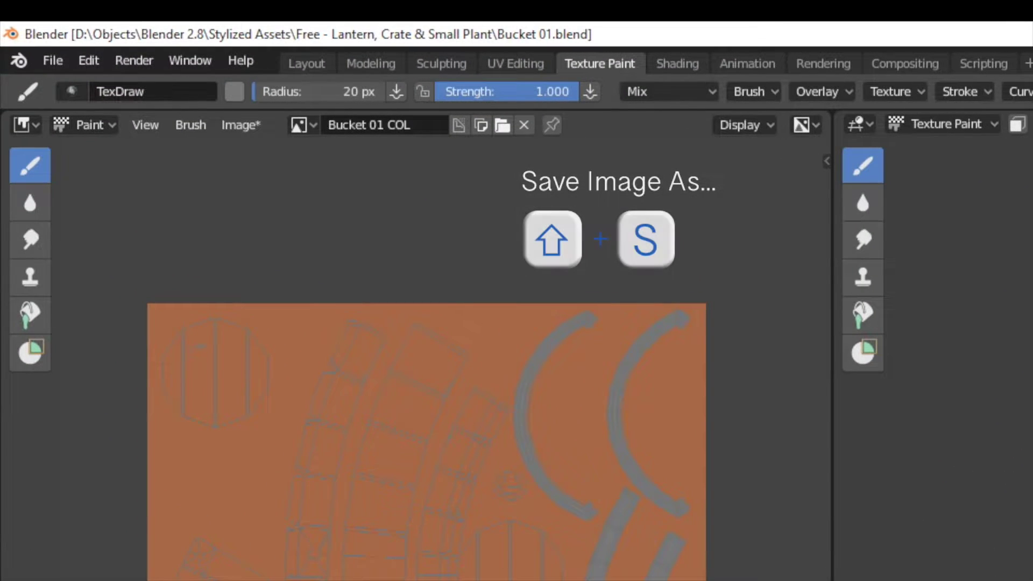
click(241, 126)
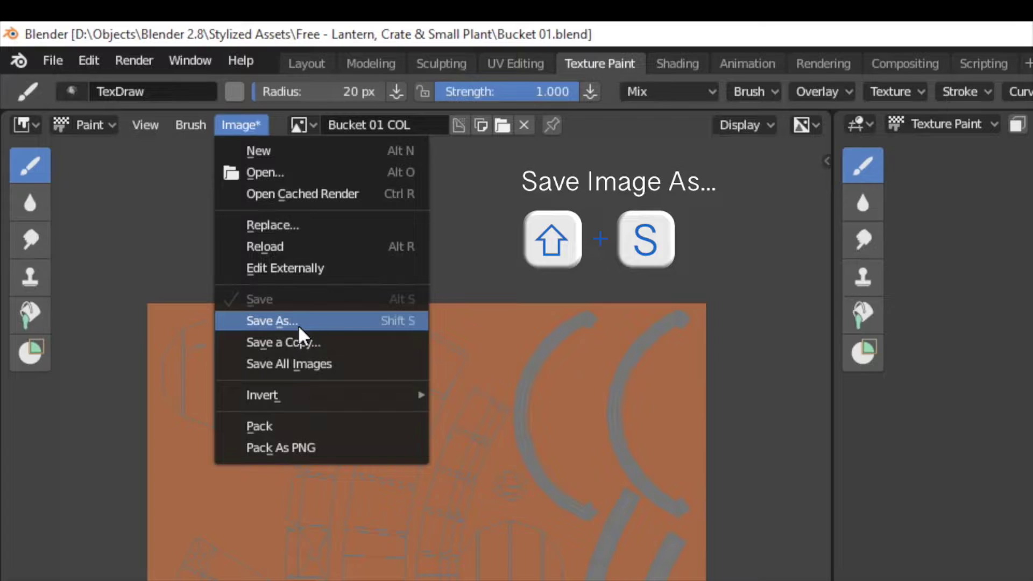
click(297, 323)
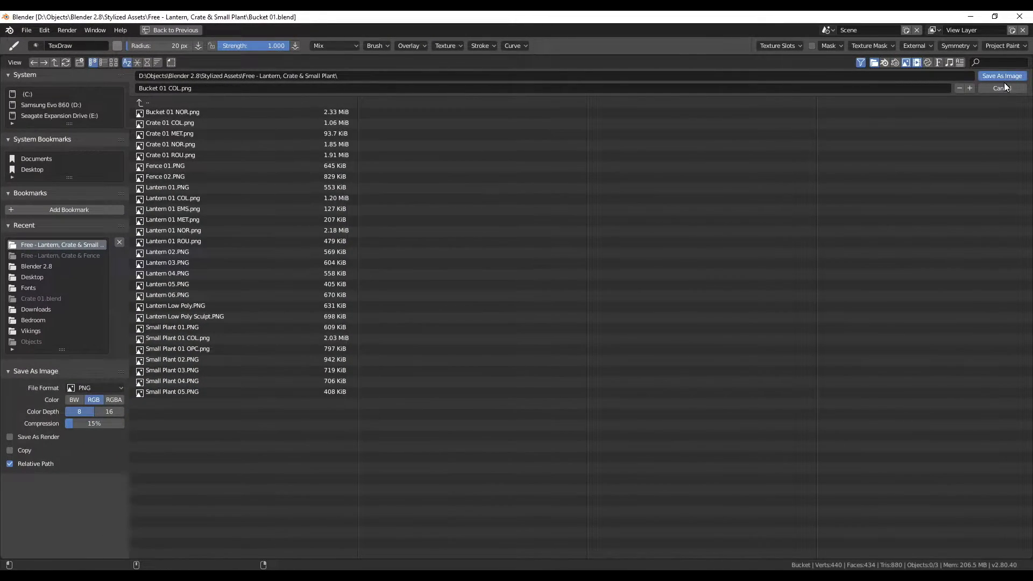
click(1005, 82)
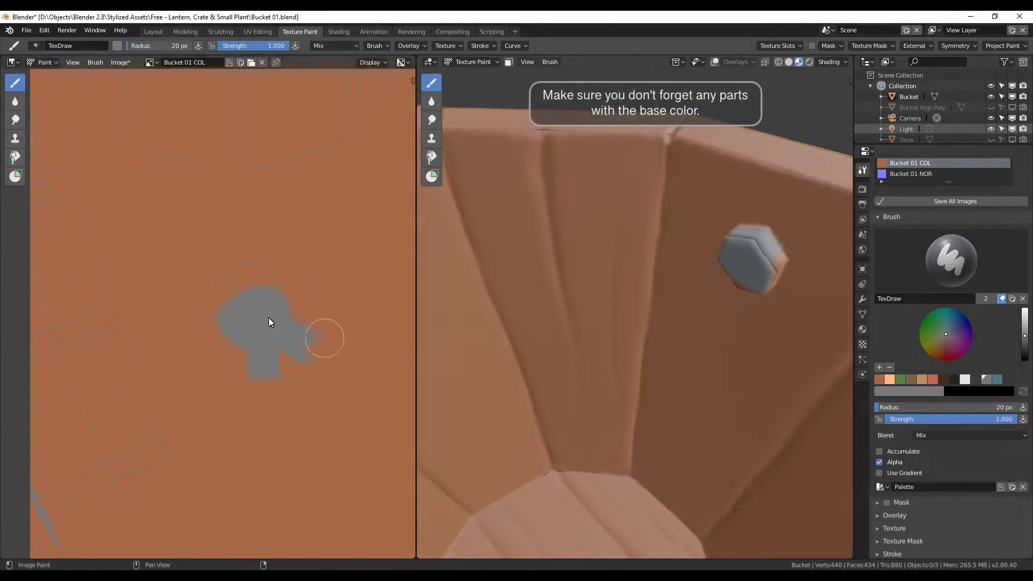
Paint a grey spot over a metal stud and orbit to check for missed parts.
drag(269, 318, 312, 295)
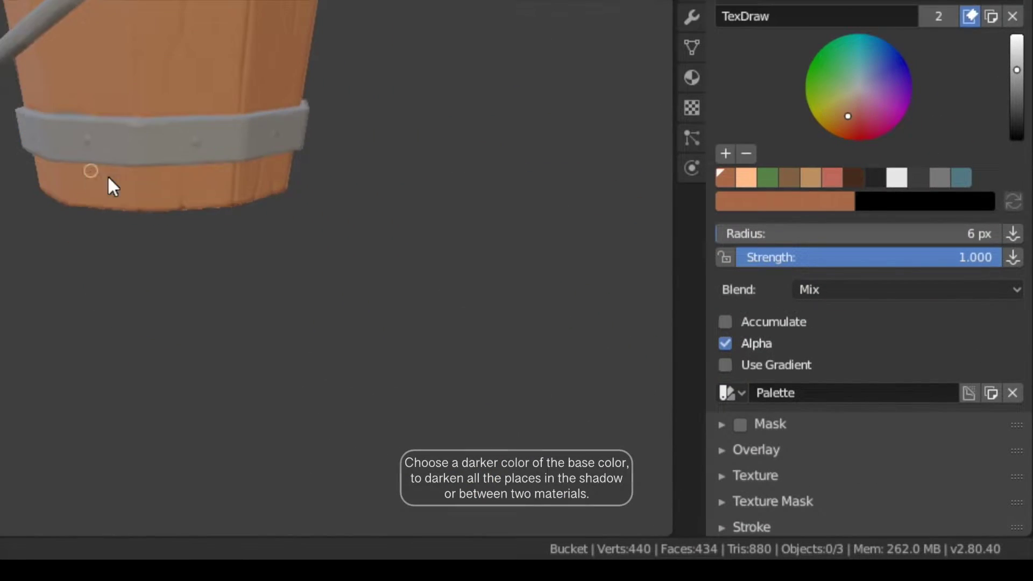
mouse_move(108, 175)
middle_down()
mouse_move(366, 309)
mouse_move(260, 422)
mouse_move(518, 302)
middle_up()
Pick the dark swatch, paint a shadow line along a band edge, and set strength 0.7.
click(914, 186)
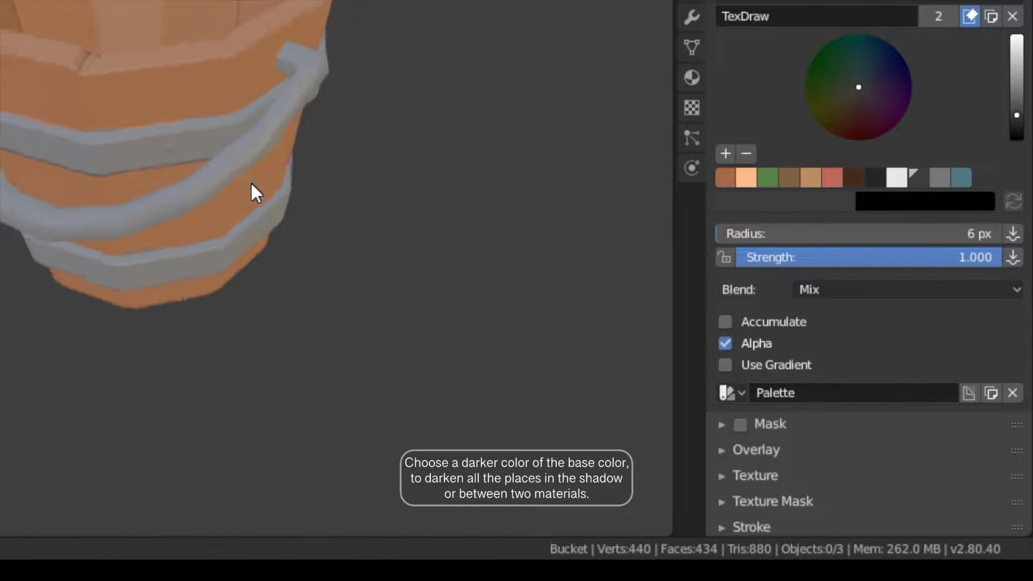
middle_drag(250, 182, 229, 182)
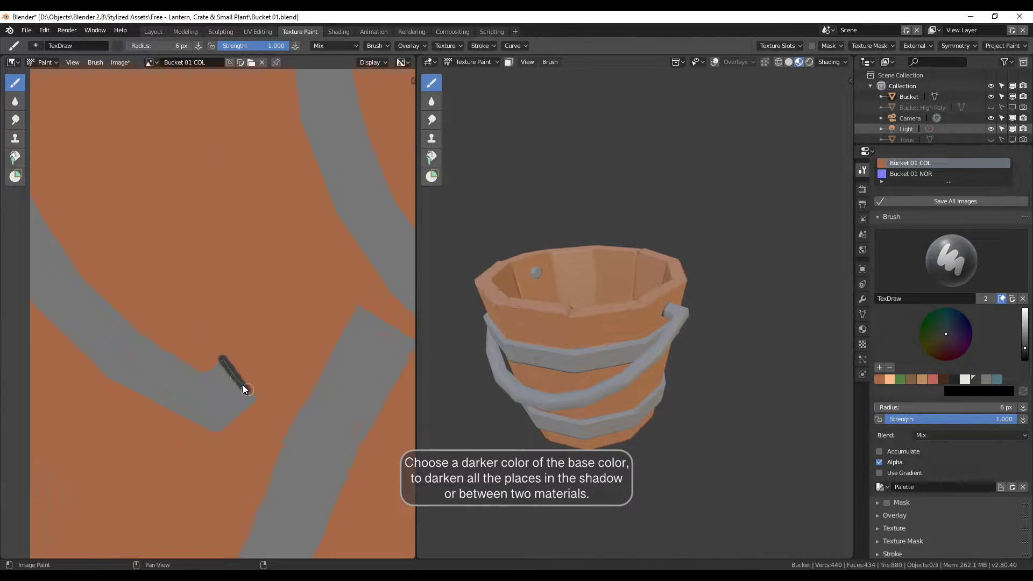
drag(245, 389, 257, 397)
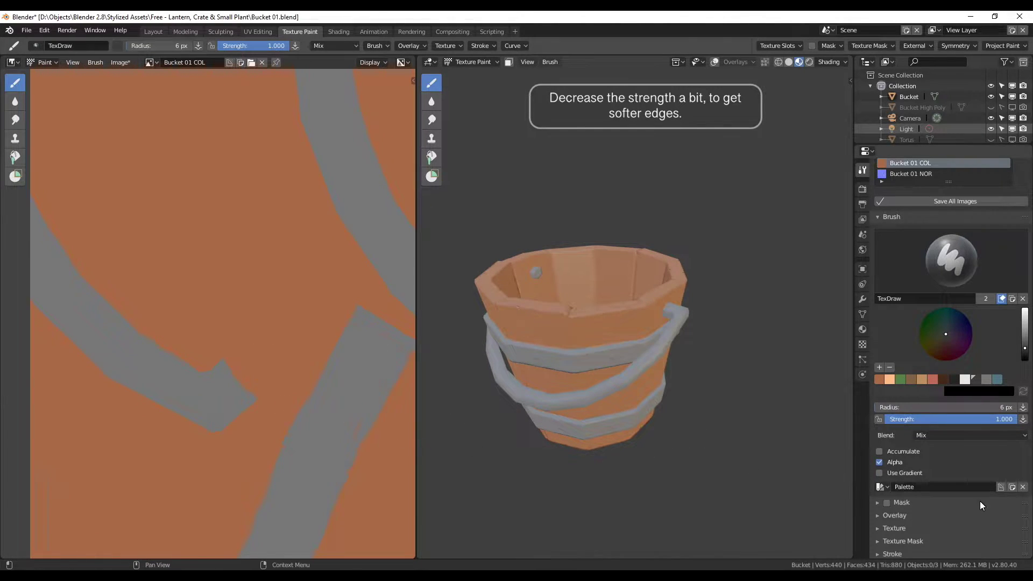
text(0.7)
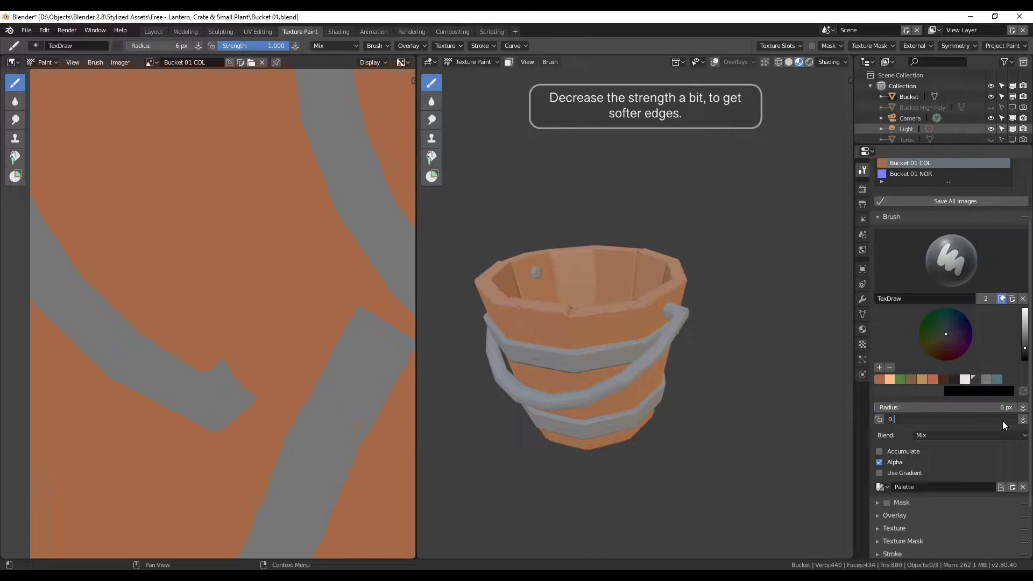
key(Return)
Shrink the brush to 13 px and shade around the rim, handle and band strips.
scroll(647, 356, up, 5)
mouse_move(647, 357)
middle_down()
mouse_move(541, 300)
mouse_move(435, 343)
mouse_move(574, 393)
mouse_move(593, 431)
mouse_move(583, 412)
middle_up()
scroll(631, 386, down, 3)
key(s)
key(s)
mouse_move(631, 387)
middle_down()
mouse_move(640, 415)
mouse_move(624, 404)
mouse_move(599, 436)
mouse_move(600, 388)
middle_up()
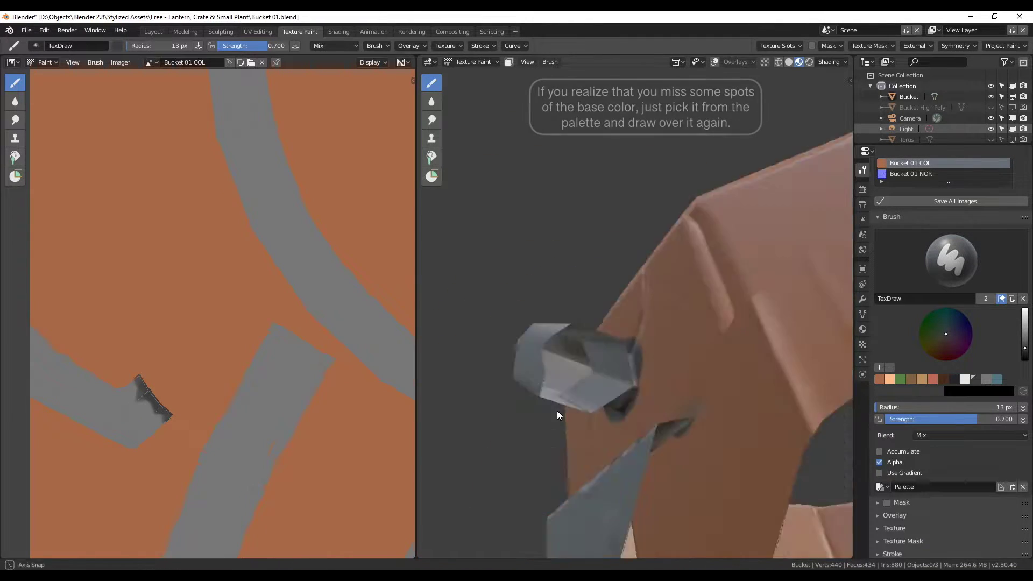
scroll(600, 388, down, 5)
scroll(542, 408, up, 8)
mouse_move(543, 408)
middle_down()
mouse_move(602, 370)
mouse_move(542, 357)
middle_up()
scroll(602, 370, down, 5)
scroll(169, 299, up, 5)
middle_drag(168, 299, 195, 333)
key(s)
scroll(196, 334, down, 3)
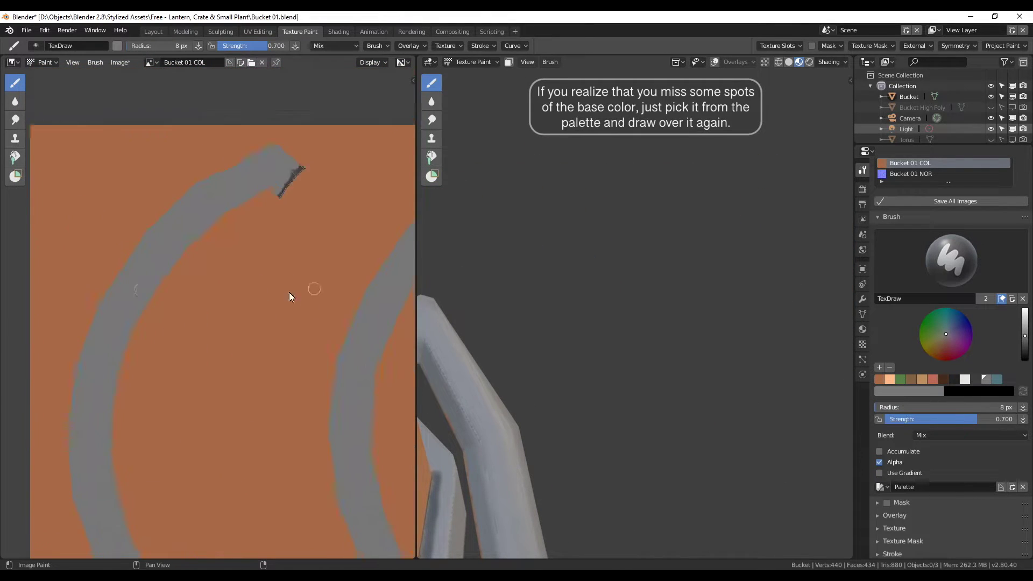
middle_drag(291, 296, 176, 410)
middle_drag(592, 376, 673, 350)
Choose a darker shadow colour and shade the rim band and lower band edges.
click(977, 379)
scroll(540, 345, up, 3)
scroll(540, 345, down, 3)
mouse_move(540, 344)
middle_down()
mouse_move(636, 357)
mouse_move(503, 396)
mouse_move(458, 393)
middle_up()
scroll(563, 401, up, 2)
scroll(564, 404, down, 3)
mouse_move(567, 422)
middle_down()
mouse_move(535, 350)
mouse_move(480, 403)
middle_up()
scroll(535, 350, up, 3)
scroll(522, 351, down, 2)
scroll(520, 307, up, 2)
mouse_move(519, 306)
middle_down()
mouse_move(585, 486)
mouse_move(646, 254)
middle_up()
scroll(646, 254, up, 2)
middle_drag(738, 254, 602, 295)
scroll(544, 262, up, 2)
mouse_move(543, 262)
middle_down()
mouse_move(715, 249)
mouse_move(531, 362)
mouse_move(620, 329)
mouse_move(563, 360)
mouse_move(786, 330)
mouse_move(598, 376)
mouse_move(724, 463)
middle_up()
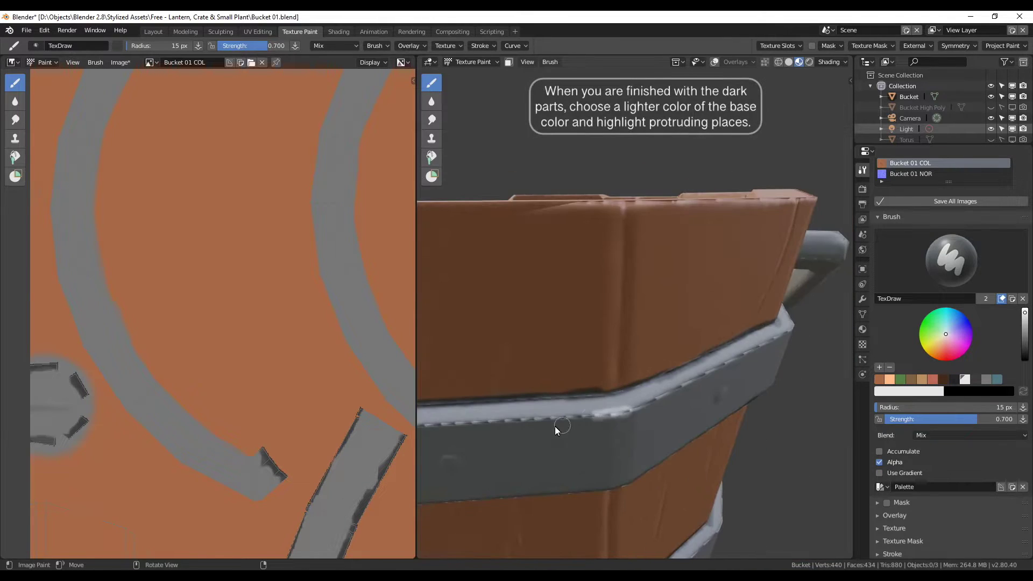
Paint white highlight strokes along the band's lower and top edges.
middle_drag(554, 426, 706, 421)
drag(673, 424, 582, 424)
mouse_move(581, 424)
middle_down()
mouse_move(621, 451)
mouse_move(700, 396)
mouse_move(664, 370)
mouse_move(660, 420)
mouse_move(565, 331)
middle_up()
drag(565, 331, 689, 336)
middle_drag(721, 340, 686, 377)
Orbit out to view the whole bucket and switch to a 35 px, 0.2 strength Smear brush.
scroll(652, 378, down, 2)
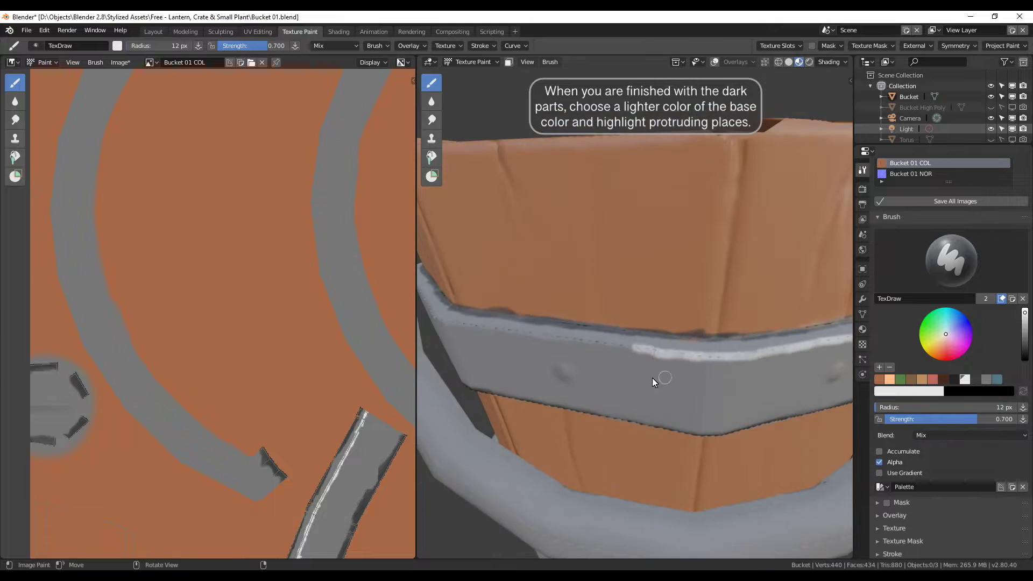
scroll(583, 433, down, 4)
mouse_move(301, 538)
middle_down()
mouse_move(273, 351)
mouse_move(266, 199)
middle_up()
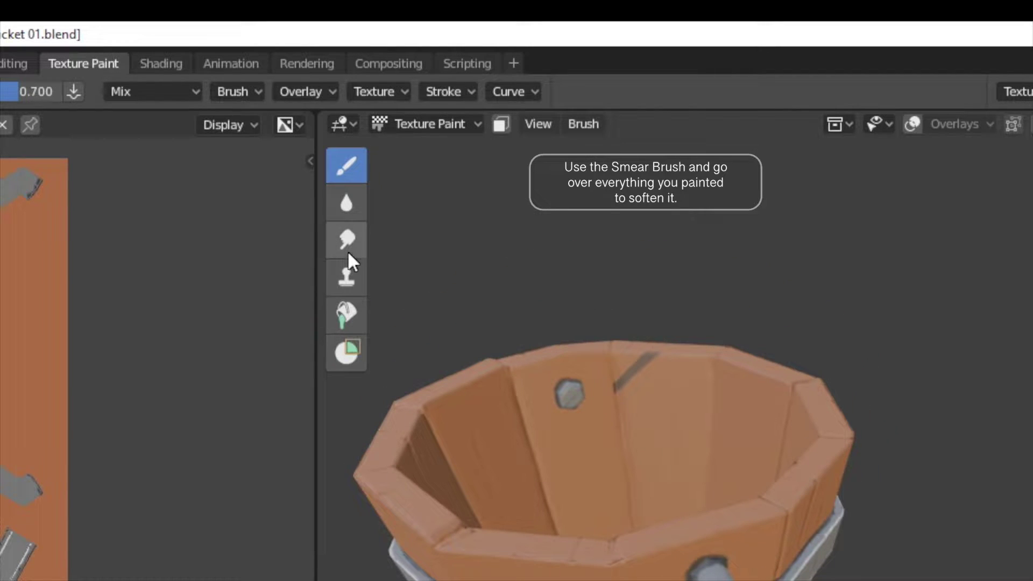
click(351, 249)
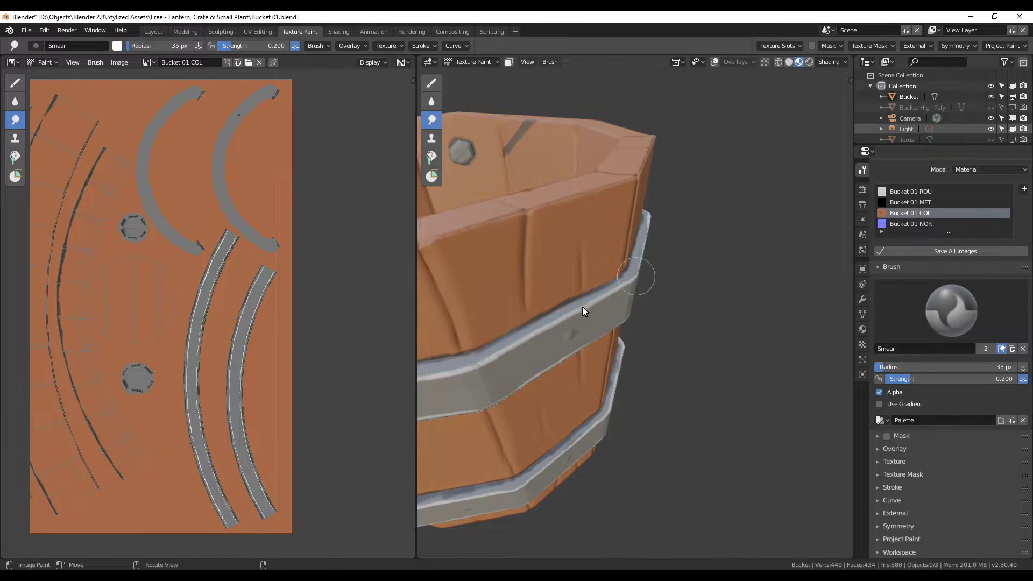
Smear the band shading and highlights at 0.2 strength, then return to the Draw brush.
middle_drag(582, 307, 478, 359)
scroll(637, 382, up, 3)
middle_drag(767, 361, 557, 333)
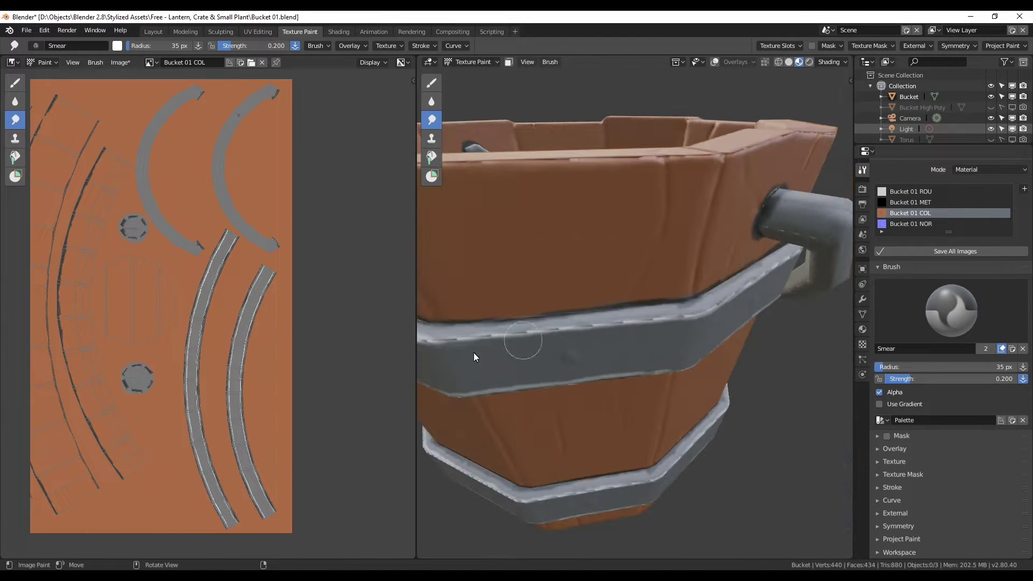
mouse_move(745, 308)
middle_down()
mouse_move(513, 421)
mouse_move(662, 457)
mouse_move(725, 441)
mouse_move(501, 318)
mouse_move(528, 348)
mouse_move(740, 347)
mouse_move(601, 483)
mouse_move(569, 437)
mouse_move(600, 424)
mouse_move(628, 472)
mouse_move(814, 460)
mouse_move(712, 449)
mouse_move(802, 380)
mouse_move(638, 447)
middle_up()
scroll(637, 447, down, 3)
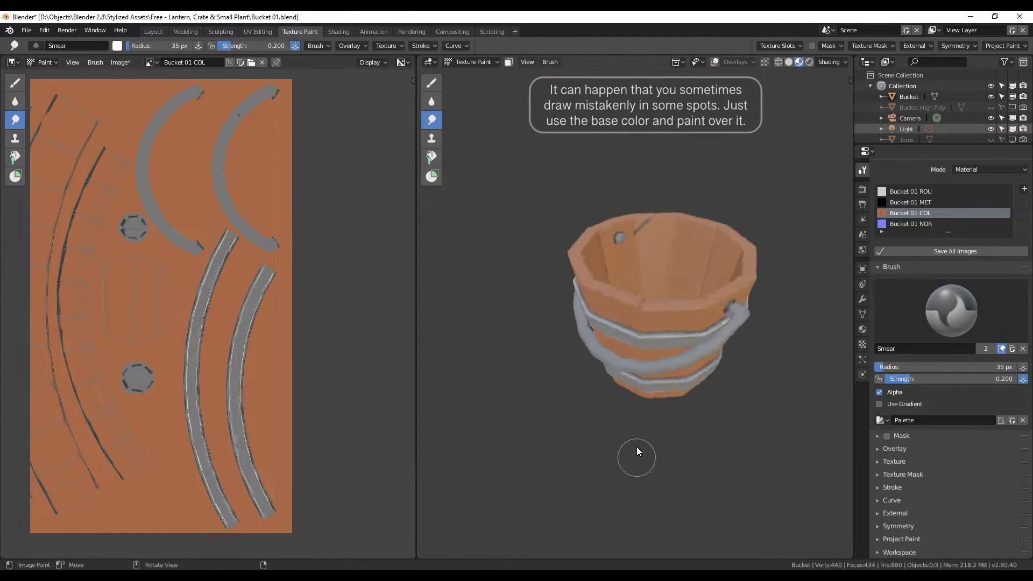
scroll(638, 447, up, 5)
click(432, 82)
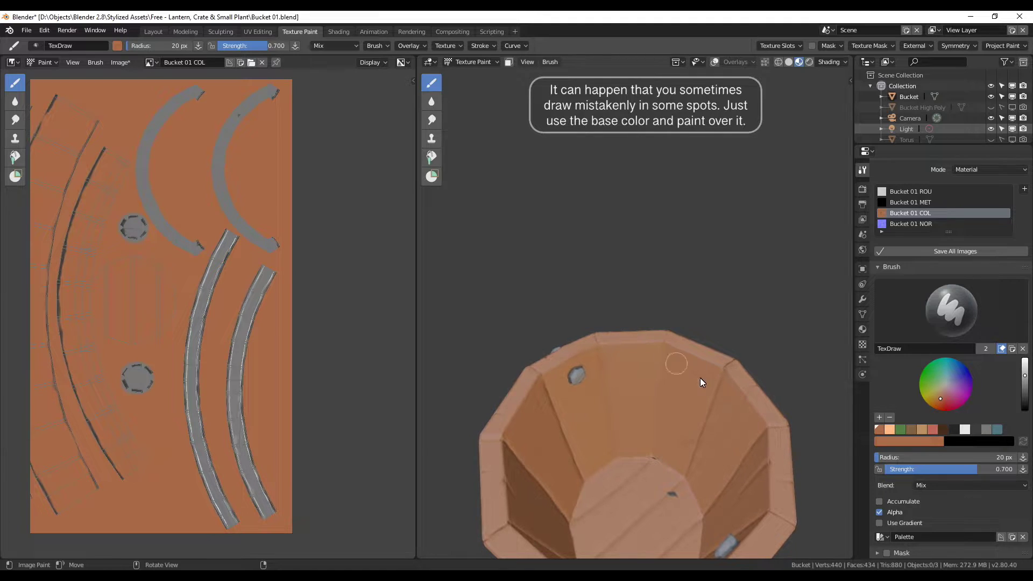
Dab a blue-grey tint onto the lower metal band.
mouse_move(708, 420)
middle_down()
mouse_move(676, 389)
mouse_move(668, 528)
mouse_move(715, 424)
middle_up()
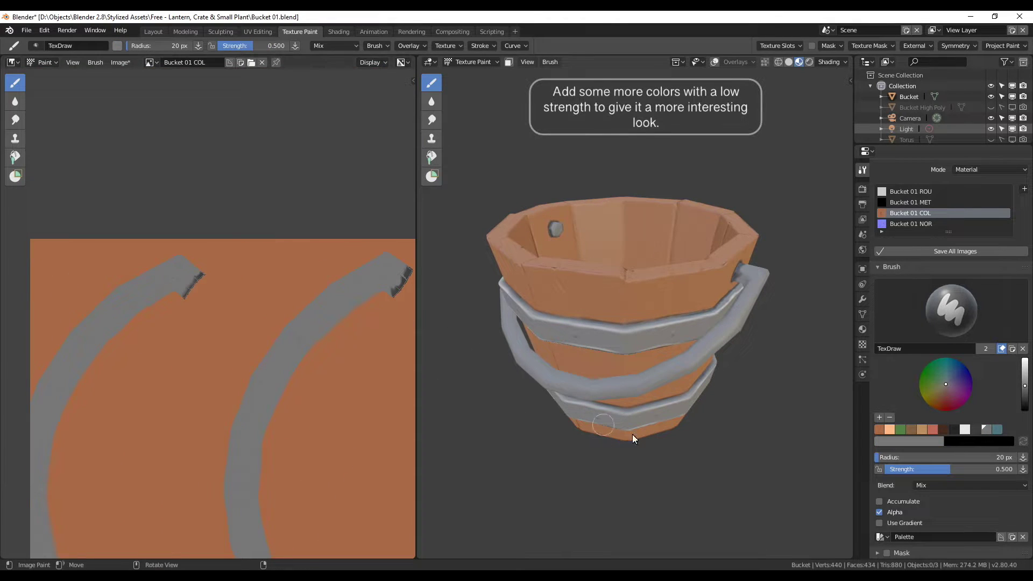
click(998, 430)
mouse_move(713, 389)
middle_down()
mouse_move(722, 348)
mouse_move(628, 366)
middle_up()
mouse_move(708, 362)
middle_down()
mouse_move(662, 358)
mouse_move(612, 379)
middle_up()
scroll(612, 378, up, 4)
middle_drag(657, 335, 576, 369)
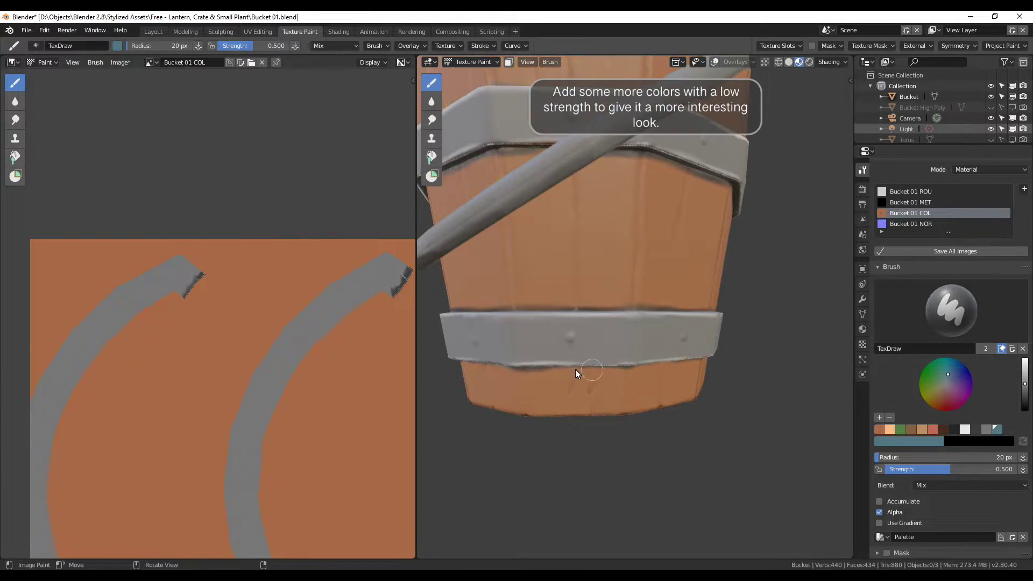
scroll(544, 341, down, 3)
middle_drag(736, 361, 533, 416)
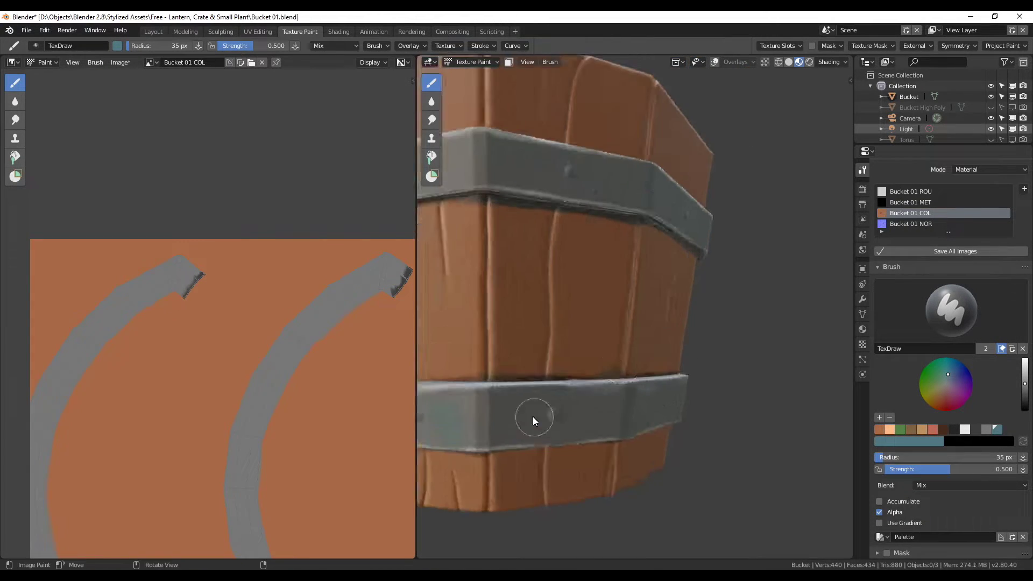
drag(533, 417, 559, 417)
Sample the grey band colour and enlarge the brush to about 51 px.
mouse_move(619, 164)
middle_down()
mouse_move(728, 298)
mouse_move(670, 235)
middle_up()
key(s)
scroll(534, 297, up, 3)
key(f)
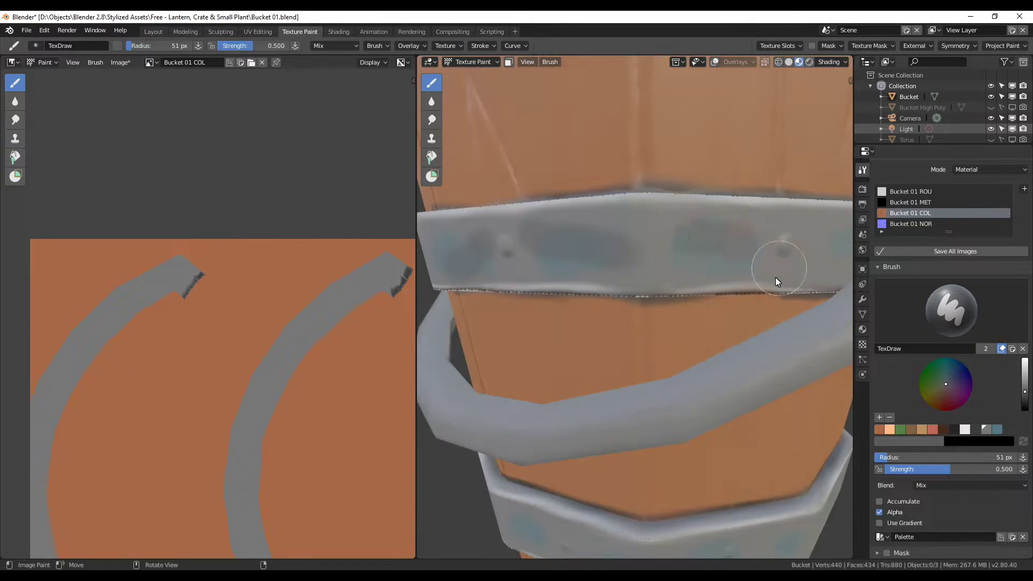
scroll(651, 297, down, 2)
mouse_move(652, 297)
middle_down()
mouse_move(767, 404)
mouse_move(677, 343)
mouse_move(625, 345)
mouse_move(667, 344)
mouse_move(676, 357)
middle_up()
Tint the upper and lower bands green, resizing the brush between 76 and 51 px.
click(901, 429)
scroll(782, 291, up, 2)
mouse_move(782, 290)
middle_down()
mouse_move(608, 354)
mouse_move(660, 350)
mouse_move(743, 268)
middle_up()
scroll(742, 267, up, 3)
scroll(808, 291, down, 3)
mouse_move(808, 291)
middle_down()
mouse_move(586, 278)
mouse_move(669, 311)
mouse_move(687, 301)
middle_up()
scroll(646, 325, up, 3)
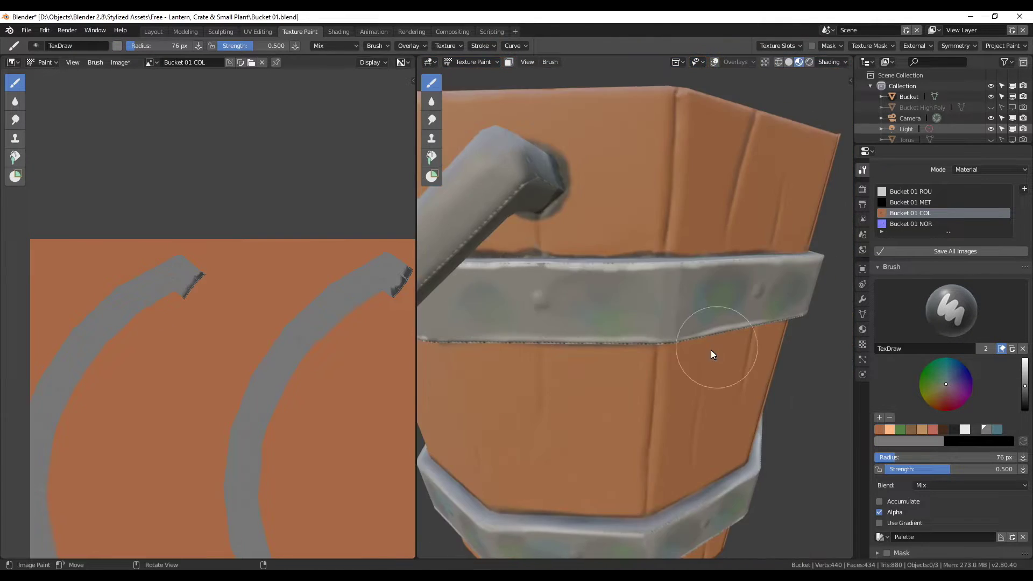
key(s)
key(f)
click(778, 448)
mouse_move(779, 447)
middle_down()
mouse_move(659, 427)
mouse_move(731, 398)
mouse_move(699, 376)
middle_up()
key(f)
click(186, 161)
Switch to the Smear tool with 52 px radius and 0.582 strength.
click(432, 119)
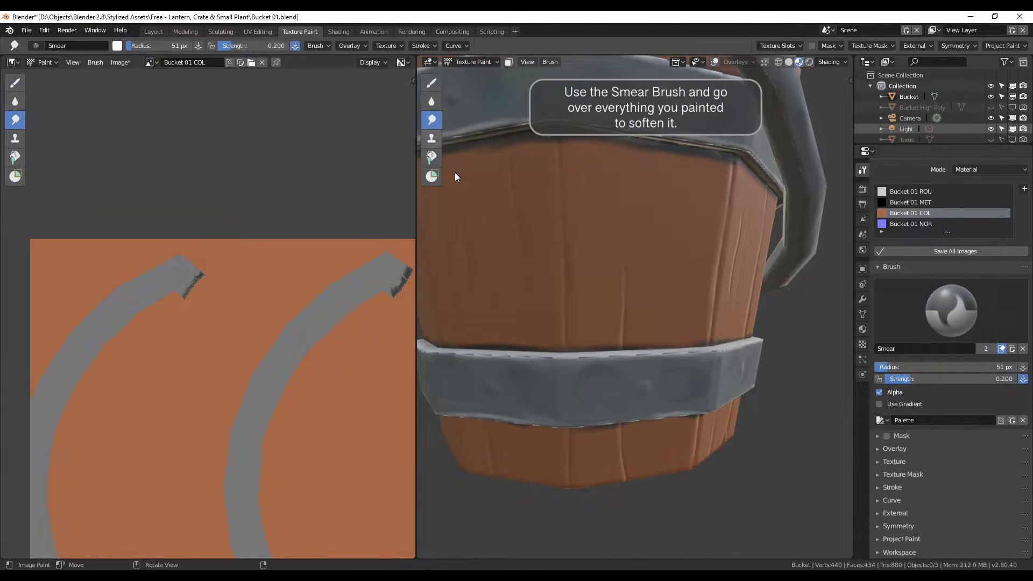
key(f)
click(615, 385)
mouse_move(670, 366)
middle_down()
mouse_move(635, 393)
mouse_move(802, 368)
mouse_move(492, 341)
mouse_move(790, 386)
mouse_move(711, 366)
middle_up()
key(shift+f)
click(644, 360)
mouse_move(644, 360)
middle_down()
mouse_move(551, 364)
mouse_move(619, 374)
mouse_move(773, 363)
mouse_move(650, 360)
mouse_move(657, 372)
mouse_move(634, 396)
mouse_move(664, 383)
mouse_move(644, 394)
mouse_move(658, 401)
mouse_move(829, 385)
mouse_move(503, 337)
mouse_move(645, 364)
mouse_move(652, 354)
middle_up()
Smear the tints over the bands from several angles, then return to the Draw brush.
mouse_move(756, 378)
middle_down()
mouse_move(761, 337)
mouse_move(793, 363)
mouse_move(649, 363)
middle_up()
mouse_move(766, 357)
middle_down()
mouse_move(631, 305)
mouse_move(679, 386)
mouse_move(508, 358)
mouse_move(473, 331)
mouse_move(706, 338)
mouse_move(808, 390)
middle_up()
middle_drag(669, 343, 751, 367)
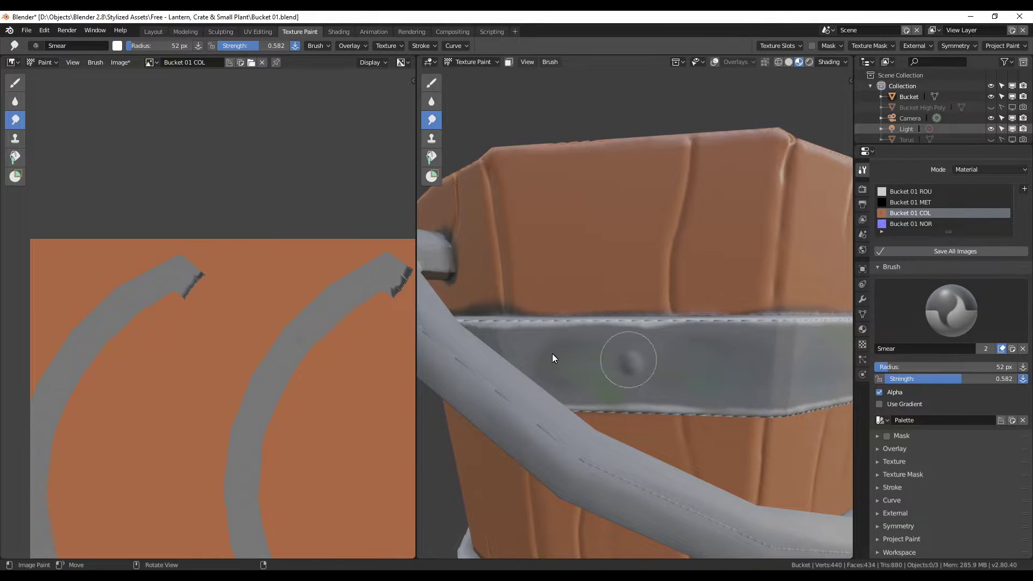
mouse_move(700, 329)
middle_down()
mouse_move(709, 375)
mouse_move(644, 398)
middle_up()
scroll(644, 398, down, 4)
mouse_move(715, 461)
middle_down()
mouse_move(581, 460)
mouse_move(701, 451)
middle_up()
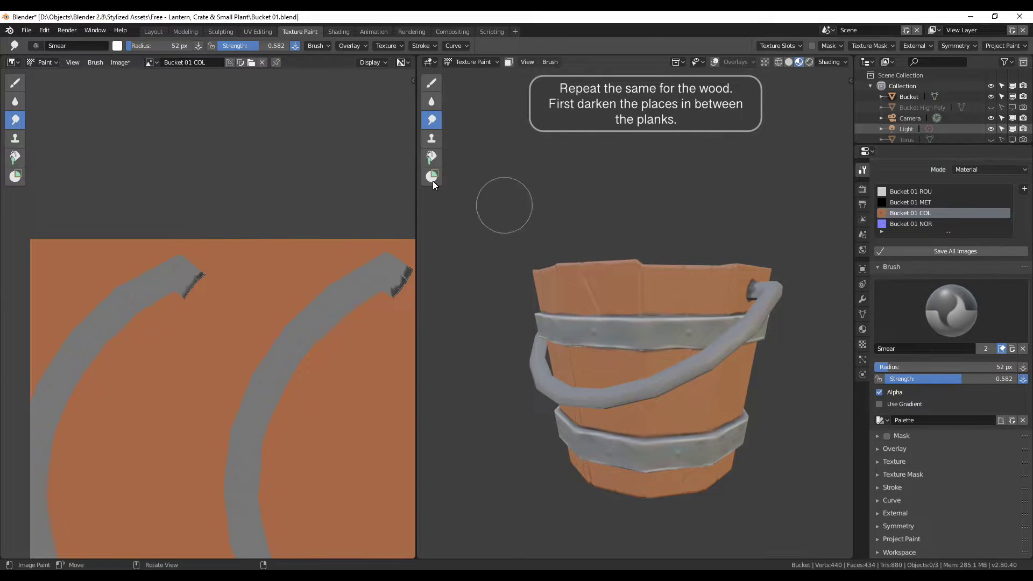
click(431, 85)
middle_drag(712, 431, 718, 447)
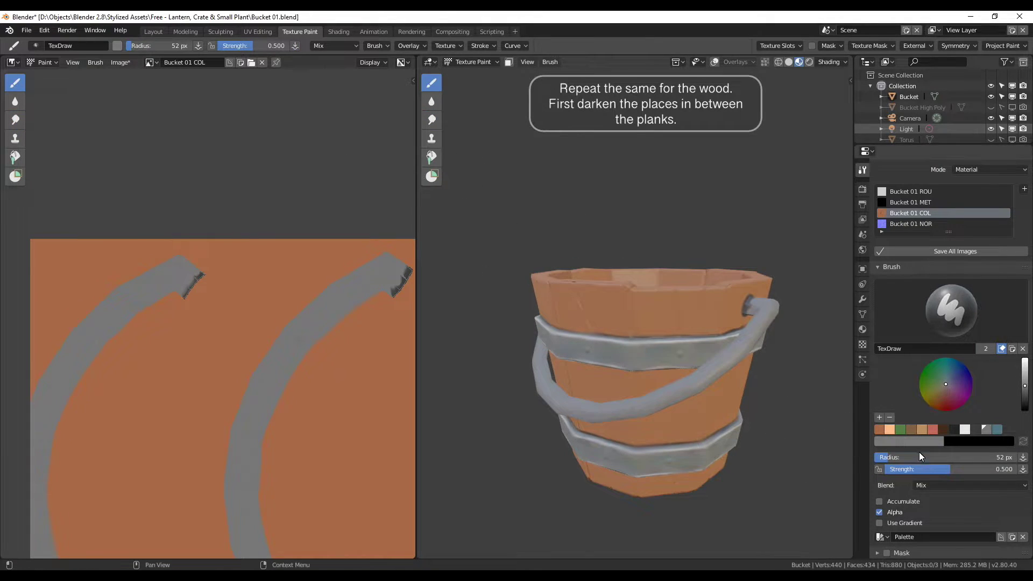
Pick a darker brown for the plank seams and save the colour map image.
click(945, 431)
key(alt+s)
scroll(345, 387, down, 1)
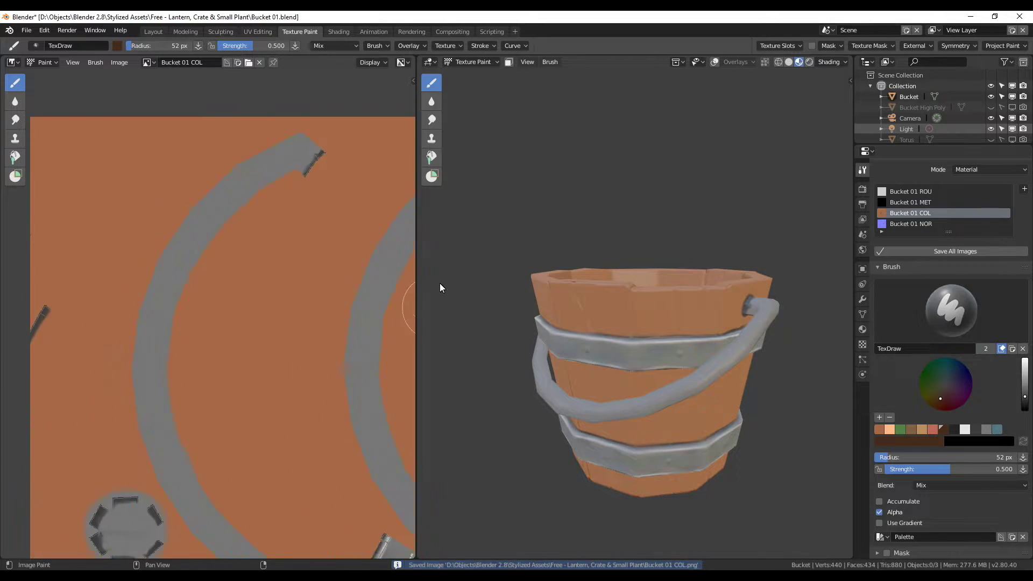
scroll(281, 447, down, 10)
scroll(315, 385, up, 4)
scroll(315, 385, up, 2)
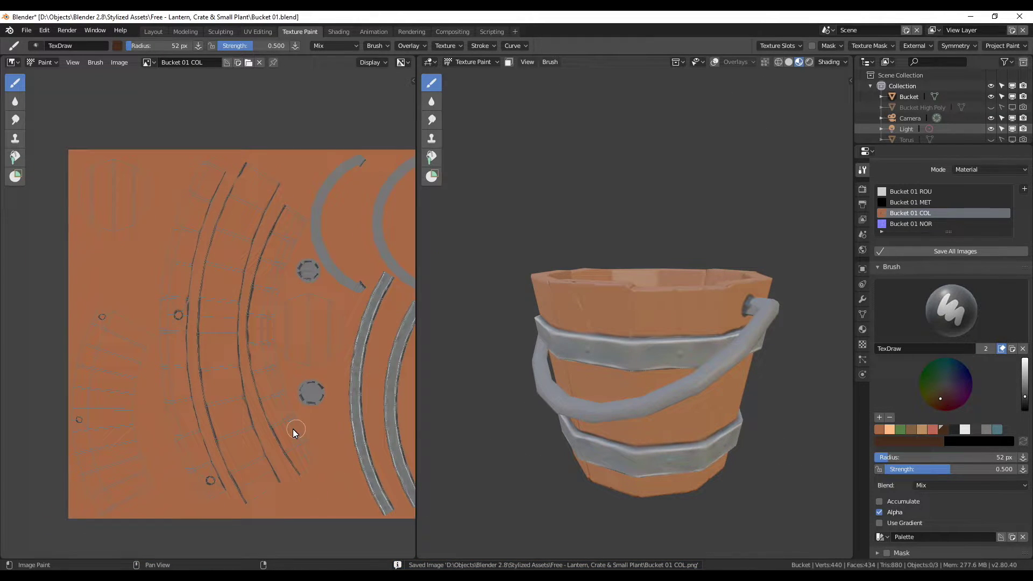
Paint a dark seam down a plank side with a 17 px brush, undoing a stray stroke.
middle_drag(582, 398, 663, 385)
scroll(655, 357, up, 5)
scroll(686, 357, up, 2)
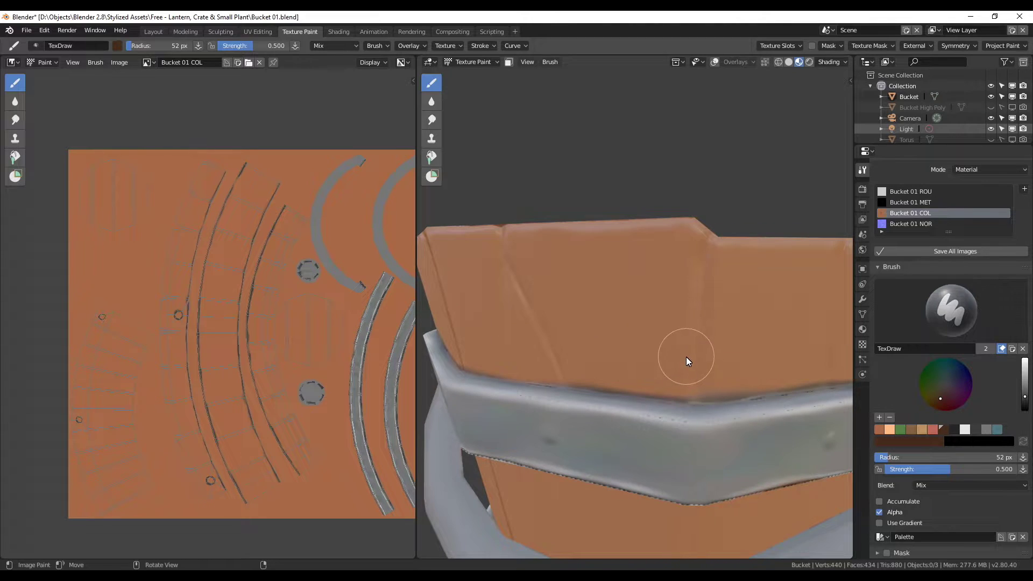
key(f)
click(669, 363)
drag(712, 267, 707, 312)
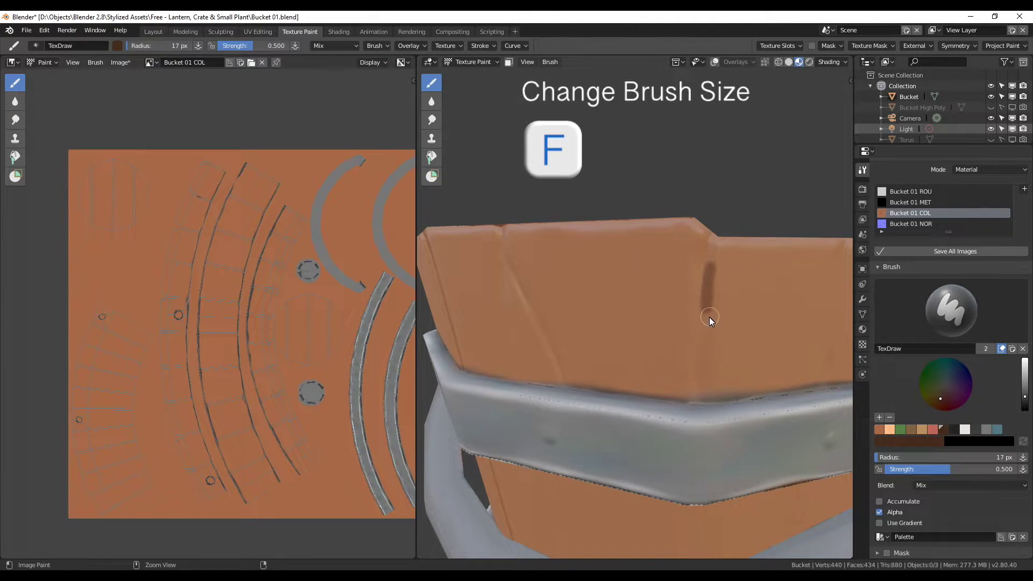
key(ctrl+z)
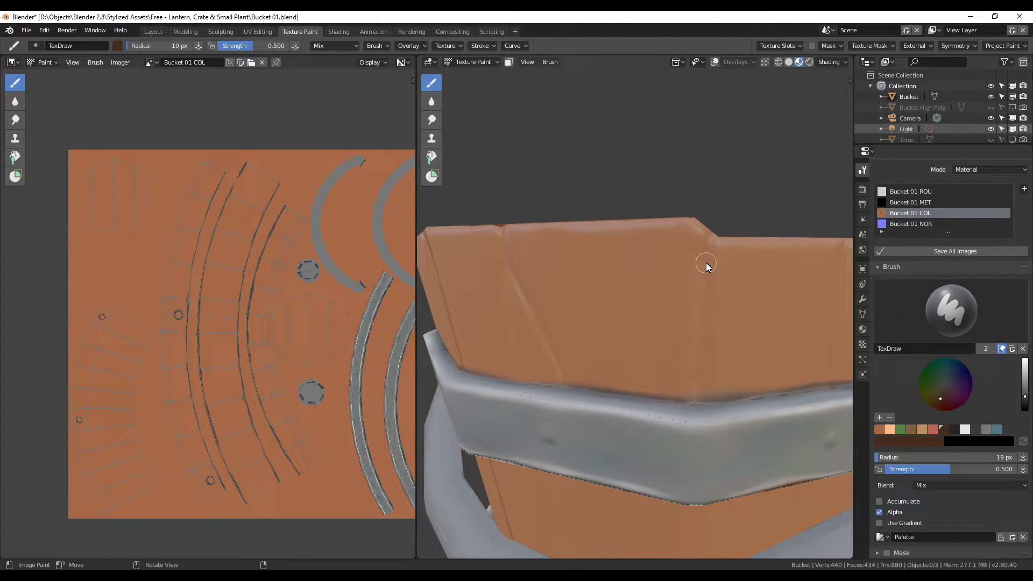
drag(707, 267, 699, 360)
Shrink the brush to 8 px and look down into the bucket.
mouse_move(713, 267)
middle_down()
mouse_move(699, 260)
mouse_move(635, 486)
middle_up()
key(bracketleft)
key(bracketleft)
key(bracketleft)
mouse_move(616, 412)
middle_down()
mouse_move(604, 154)
mouse_move(656, 270)
middle_up()
scroll(656, 270, down, 3)
mouse_move(640, 307)
middle_down()
mouse_move(559, 304)
mouse_move(622, 274)
mouse_move(599, 406)
mouse_move(667, 361)
mouse_move(637, 238)
mouse_move(631, 284)
mouse_move(633, 267)
mouse_move(568, 276)
mouse_move(592, 347)
mouse_move(635, 303)
mouse_move(604, 397)
mouse_move(574, 331)
mouse_move(634, 320)
mouse_move(586, 300)
mouse_move(783, 412)
middle_up()
key(f)
click(595, 406)
scroll(266, 411, up, 3)
scroll(282, 405, up, 3)
scroll(619, 360, up, 5)
Paint four dark seams between the planks from a close side view.
mouse_move(619, 360)
middle_down()
mouse_move(608, 408)
mouse_move(650, 302)
mouse_move(580, 265)
middle_up()
scroll(642, 289, up, 4)
scroll(641, 290, down, 3)
mouse_move(628, 369)
middle_down()
mouse_move(615, 282)
mouse_move(512, 276)
mouse_move(720, 490)
mouse_move(699, 463)
middle_up()
scroll(173, 357, up, 2)
mouse_move(592, 377)
middle_down()
mouse_move(718, 440)
mouse_move(663, 296)
mouse_move(595, 309)
mouse_move(664, 261)
mouse_move(618, 219)
mouse_move(567, 249)
mouse_move(602, 339)
mouse_move(583, 357)
middle_up()
key(x)
drag(640, 167, 629, 339)
middle_drag(584, 357, 676, 238)
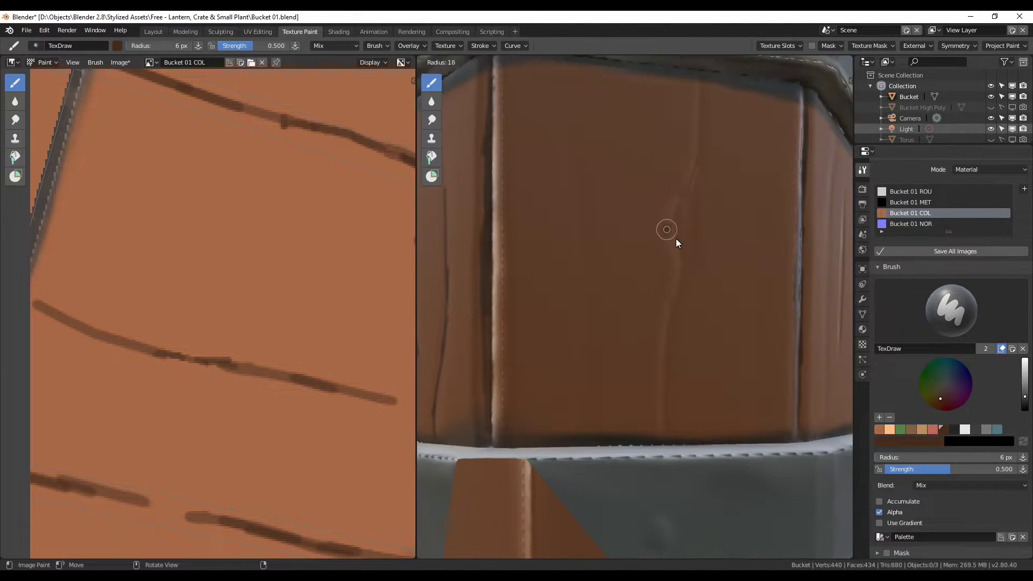
drag(695, 86, 684, 355)
mouse_move(677, 295)
middle_down()
mouse_move(647, 205)
mouse_move(612, 298)
mouse_move(746, 450)
mouse_move(565, 376)
mouse_move(604, 422)
middle_up()
Paint three dark lines on the inner planks with a 7 px brush.
key(x)
key(x)
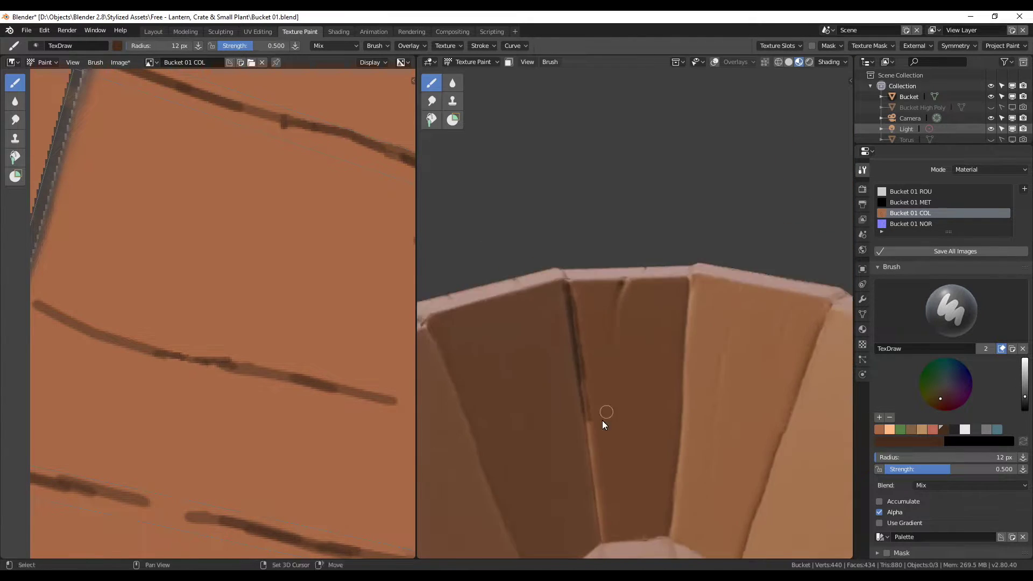
drag(688, 237, 674, 467)
drag(628, 194, 616, 291)
drag(794, 215, 737, 377)
mouse_move(678, 396)
middle_down()
mouse_move(708, 134)
mouse_move(692, 168)
mouse_move(754, 283)
mouse_move(671, 378)
mouse_move(731, 225)
mouse_move(674, 490)
mouse_move(760, 460)
mouse_move(645, 430)
middle_up()
Paint four wood-grain lines across the bucket bottom, then inspect the outside and bottom.
drag(613, 275, 608, 323)
drag(554, 266, 557, 385)
drag(686, 237, 689, 441)
drag(754, 307, 759, 390)
mouse_move(775, 272)
middle_down()
mouse_move(689, 399)
mouse_move(729, 221)
mouse_move(643, 184)
middle_up()
scroll(335, 358, down, 3)
mouse_move(538, 242)
middle_down()
mouse_move(651, 281)
mouse_move(504, 196)
mouse_move(641, 288)
mouse_move(596, 325)
middle_up()
scroll(649, 266, up, 2)
scroll(595, 326, up, 2)
scroll(565, 269, down, 3)
Switch to the Smear brush at 0.355 strength and 23 px.
click(432, 101)
drag(944, 379, 926, 379)
key(f)
click(597, 289)
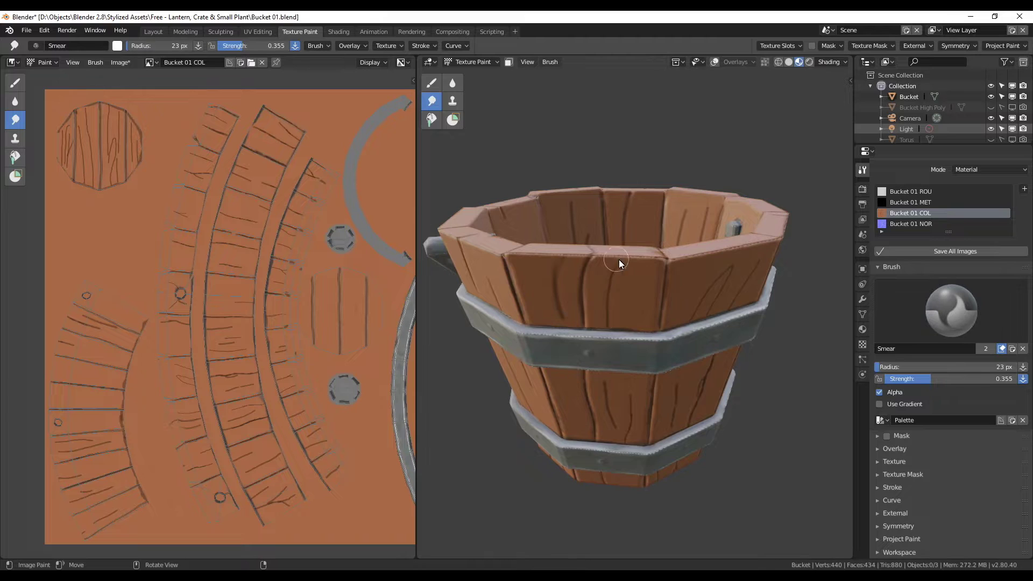
Smear over the grain lines around the handle, sides and interior of the bucket.
middle_drag(619, 259, 606, 324)
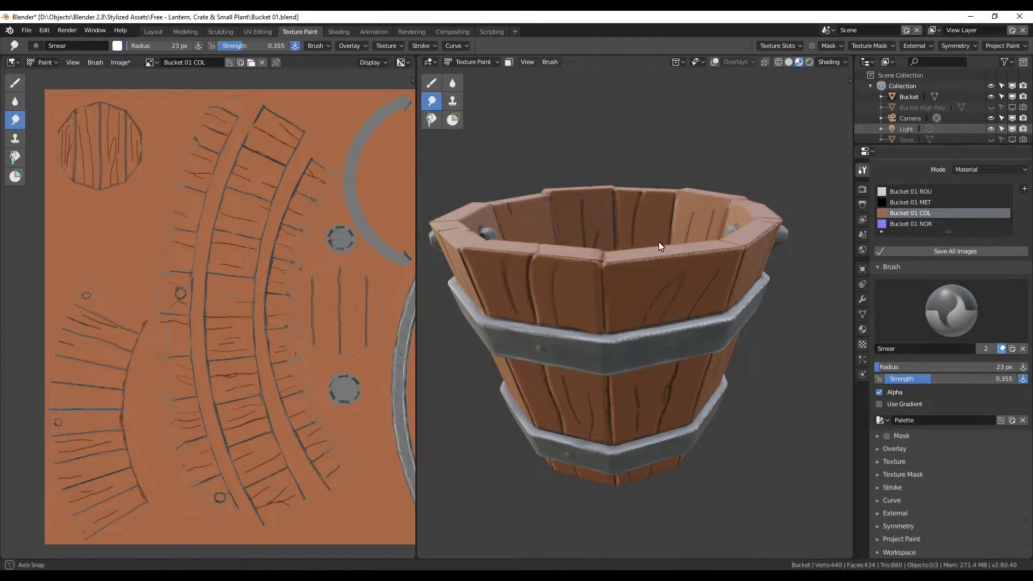
mouse_move(659, 241)
middle_down()
mouse_move(574, 284)
mouse_move(579, 156)
middle_up()
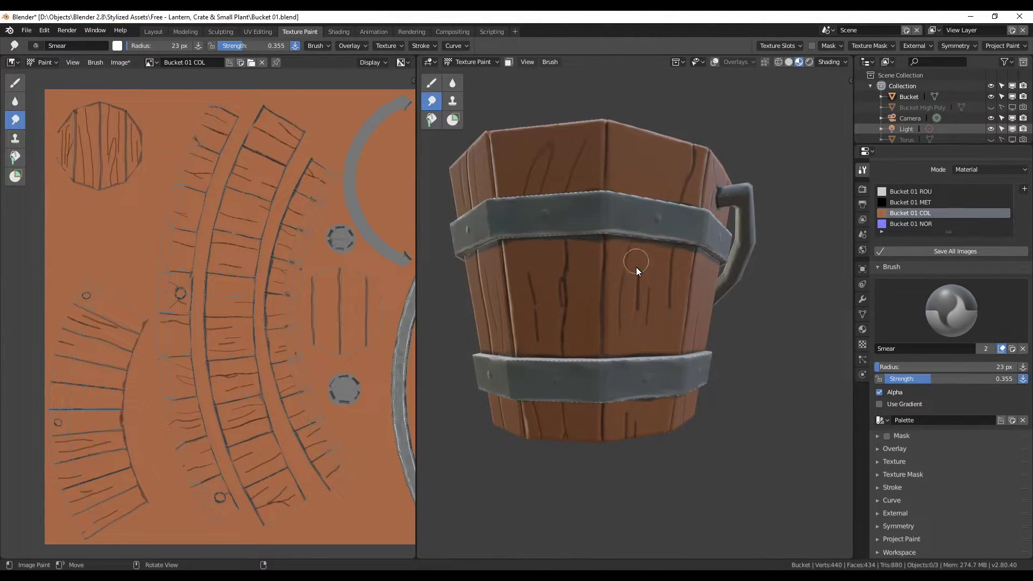
mouse_move(531, 334)
middle_down()
mouse_move(647, 228)
mouse_move(585, 225)
mouse_move(590, 318)
mouse_move(622, 293)
mouse_move(637, 412)
mouse_move(723, 232)
mouse_move(725, 197)
middle_up()
mouse_move(658, 324)
middle_down()
mouse_move(682, 335)
mouse_move(650, 346)
middle_up()
middle_drag(714, 218, 632, 402)
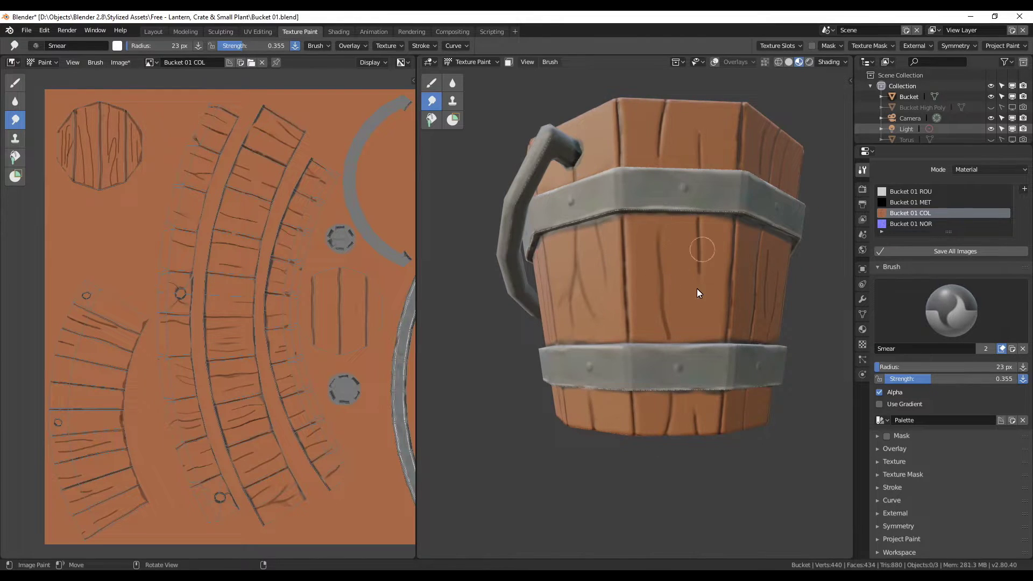
middle_drag(663, 131, 638, 199)
mouse_move(690, 324)
middle_down()
mouse_move(582, 268)
mouse_move(621, 183)
mouse_move(568, 314)
middle_up()
mouse_move(632, 286)
middle_down()
mouse_move(569, 224)
mouse_move(489, 208)
mouse_move(442, 219)
middle_up()
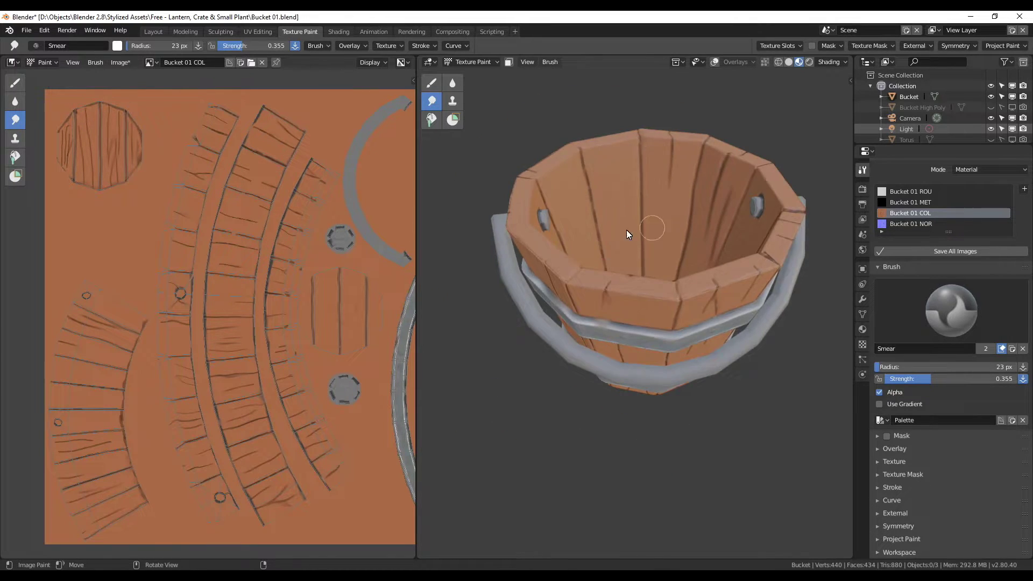
Set the smear brush to 22 px, re-save Bucket 01 COL.png and return to TexDraw.
middle_drag(627, 230, 666, 270)
click(431, 82)
mouse_move(473, 81)
middle_down()
mouse_move(719, 286)
mouse_move(645, 299)
mouse_move(684, 380)
mouse_move(544, 276)
middle_up()
click(431, 101)
key(f)
click(689, 371)
mouse_move(635, 468)
middle_down()
mouse_move(686, 308)
mouse_move(589, 468)
mouse_move(601, 378)
mouse_move(705, 338)
mouse_move(629, 369)
mouse_move(657, 382)
mouse_move(657, 369)
middle_up()
key(alt+s)
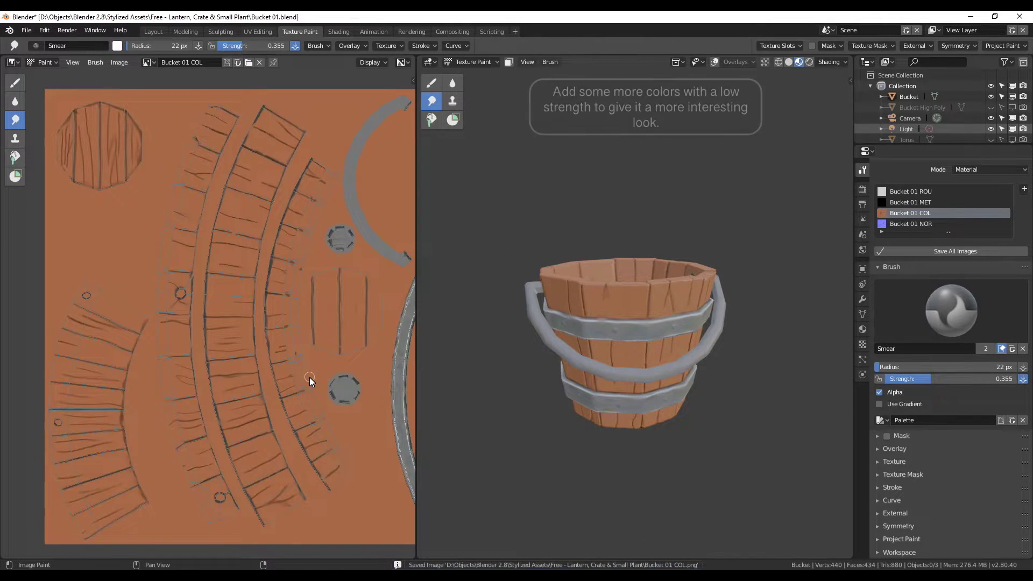
click(431, 82)
Brush a faint reddish tint onto the left planks with a 47 px brush.
click(933, 429)
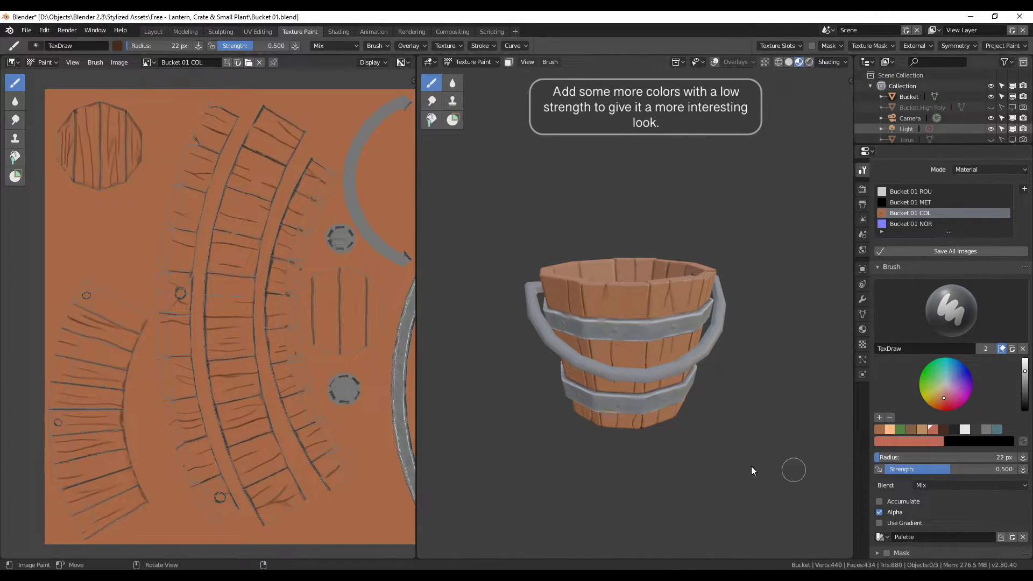
middle_drag(631, 379, 619, 366)
middle_drag(267, 362, 317, 324)
key(f)
click(124, 304)
mouse_move(124, 304)
mouse_down()
mouse_move(121, 285)
mouse_move(184, 308)
mouse_move(150, 340)
mouse_move(160, 361)
mouse_move(146, 405)
mouse_up()
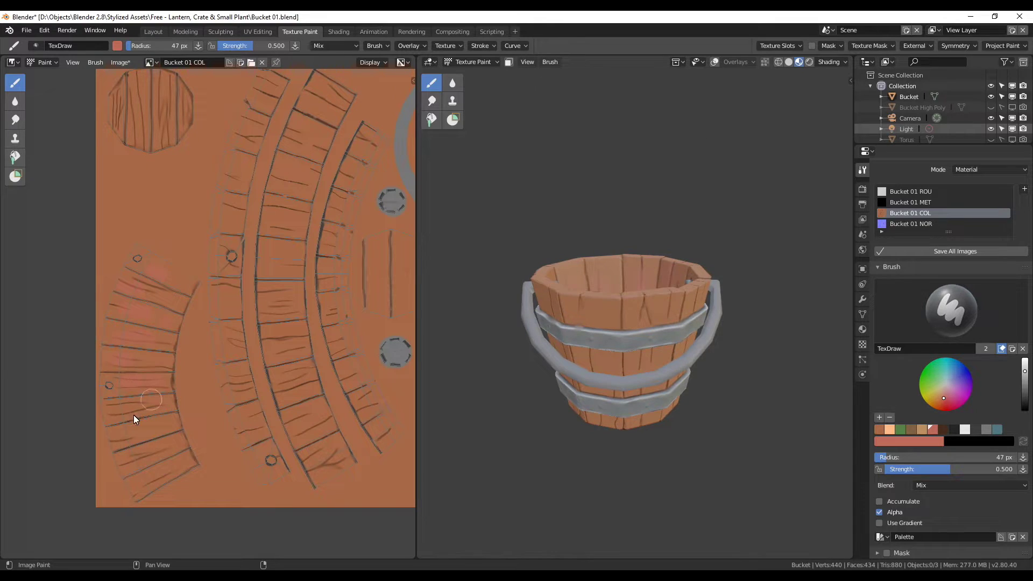
Paint light peach highlight strokes on the left plank island at 19 px and 0.088 strength.
middle_drag(173, 458, 164, 538)
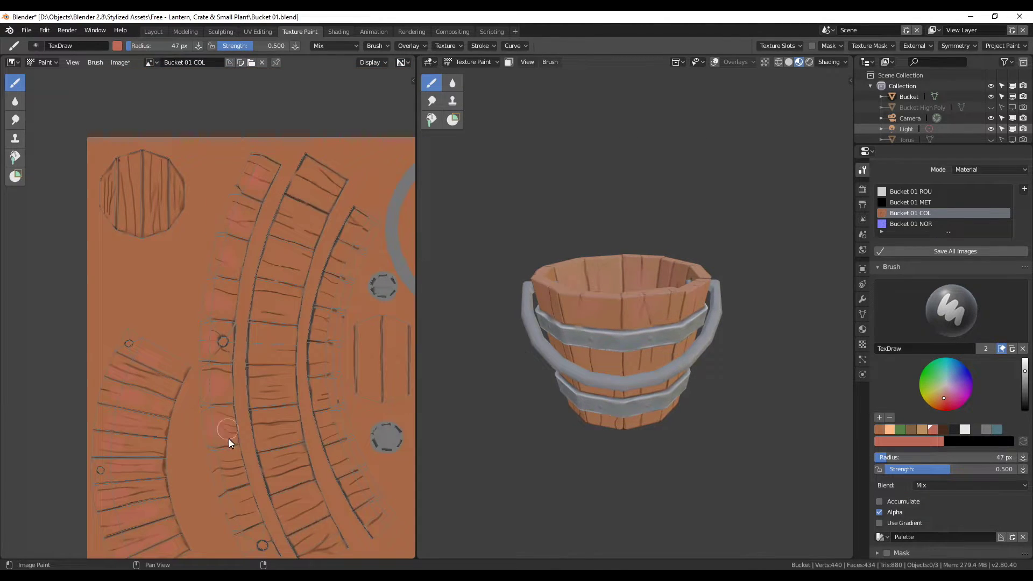
middle_drag(254, 555, 229, 494)
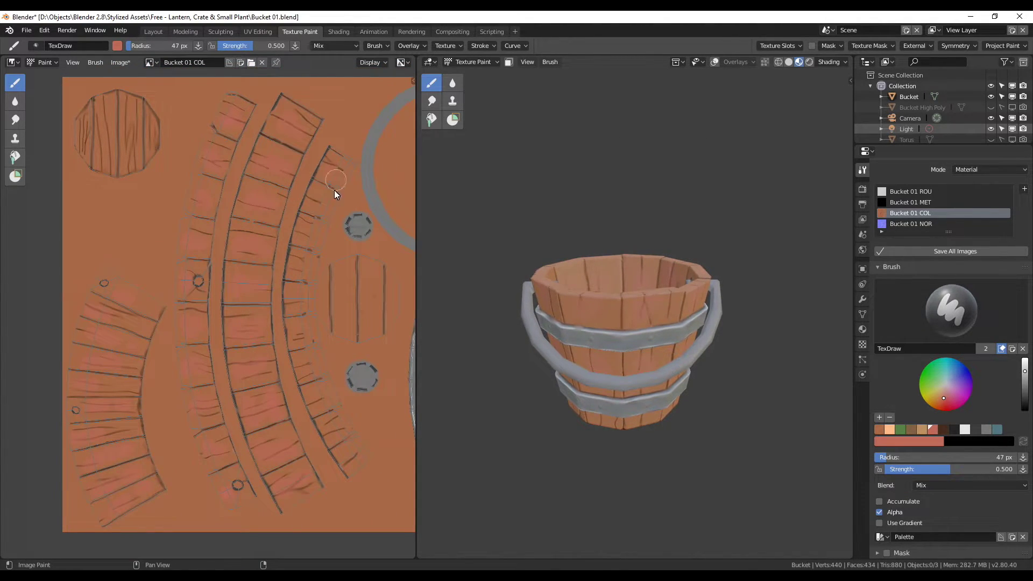
middle_drag(334, 291, 375, 338)
click(900, 429)
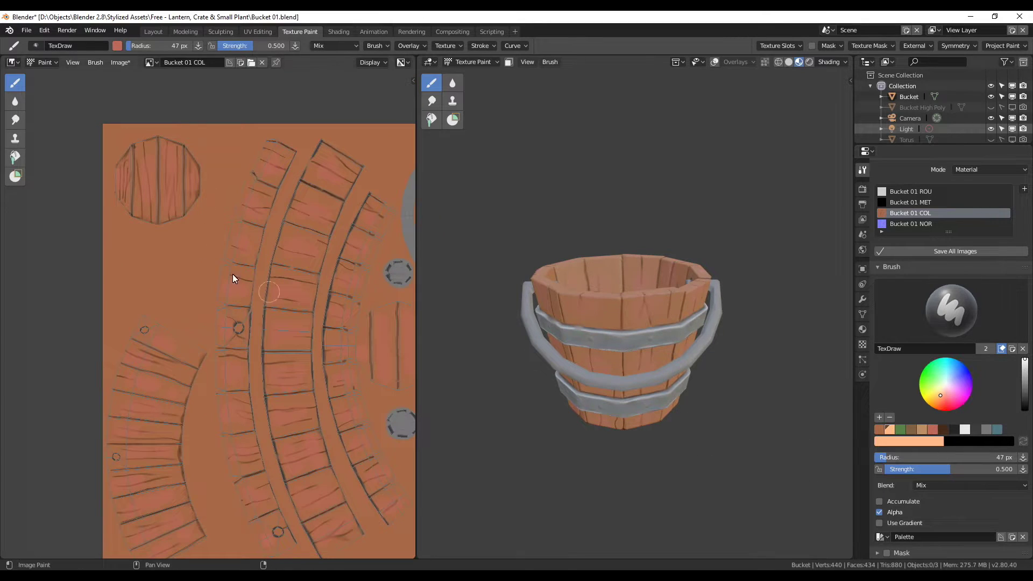
drag(950, 469, 897, 469)
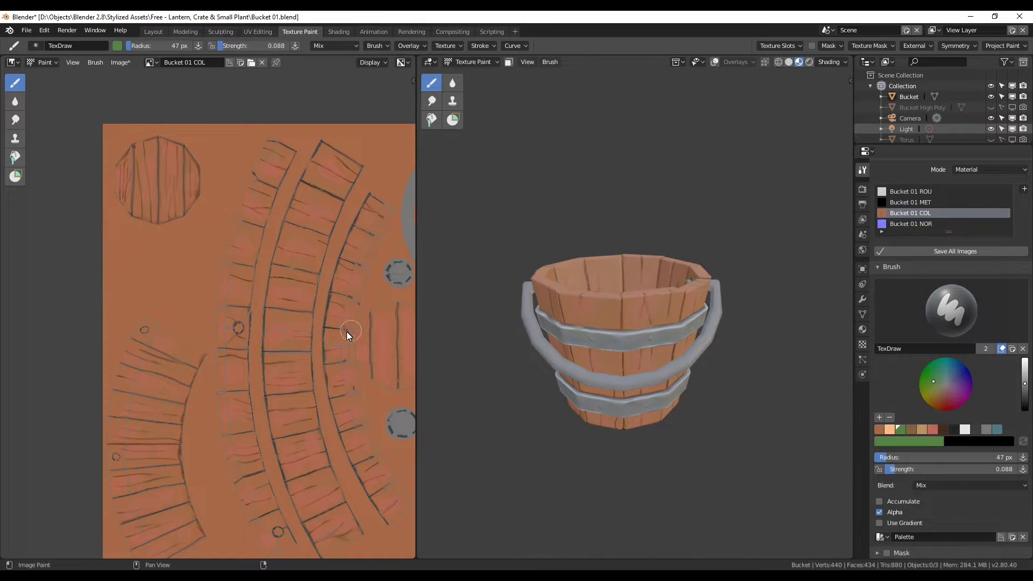
middle_drag(391, 515, 329, 455)
click(890, 429)
key(f)
click(214, 239)
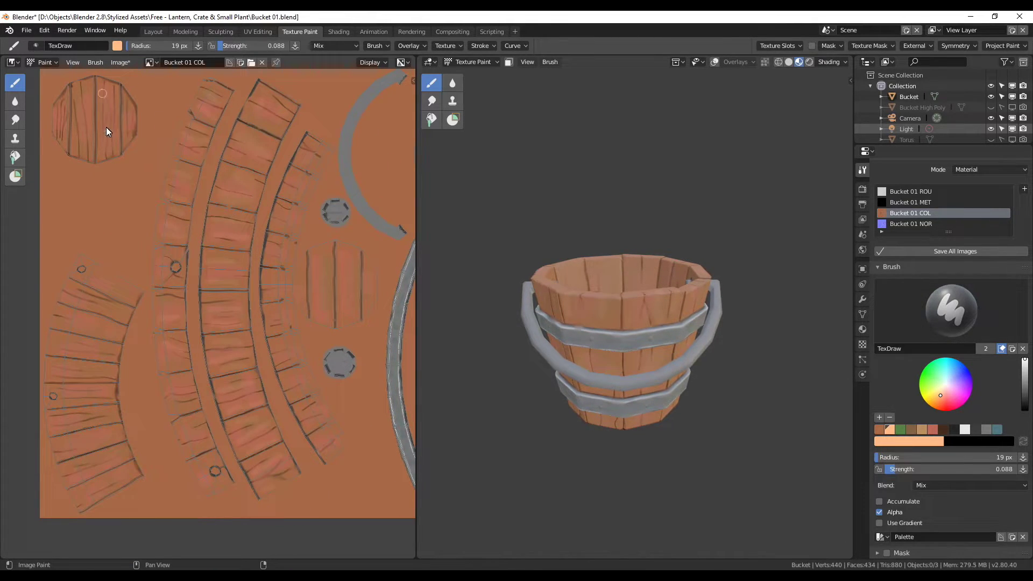
drag(78, 304, 79, 450)
Set up a dark brown brush colour at 0.193 strength.
middle_drag(344, 299, 337, 318)
click(922, 429)
drag(888, 468, 910, 469)
key(s)
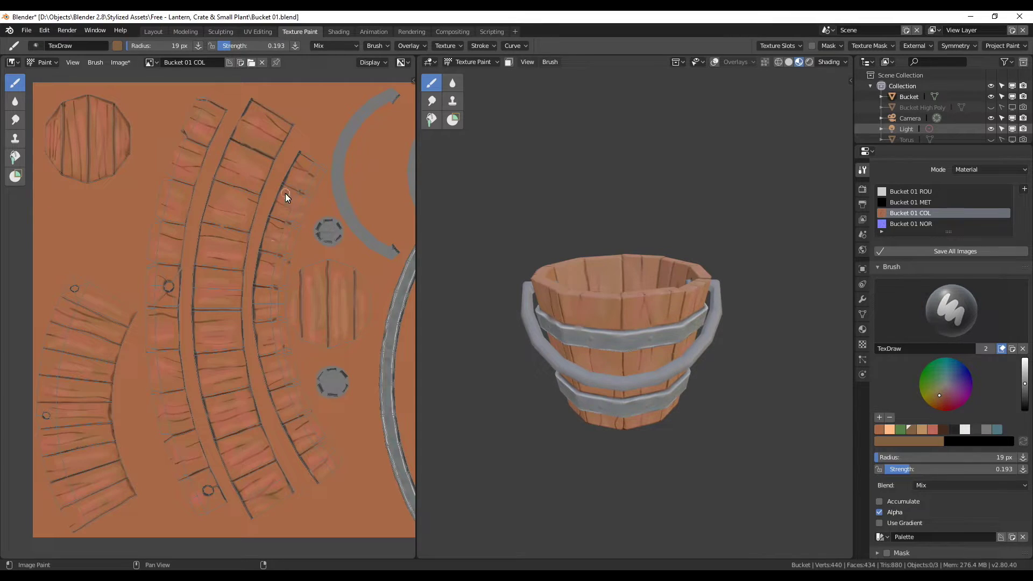
middle_drag(206, 236, 245, 262)
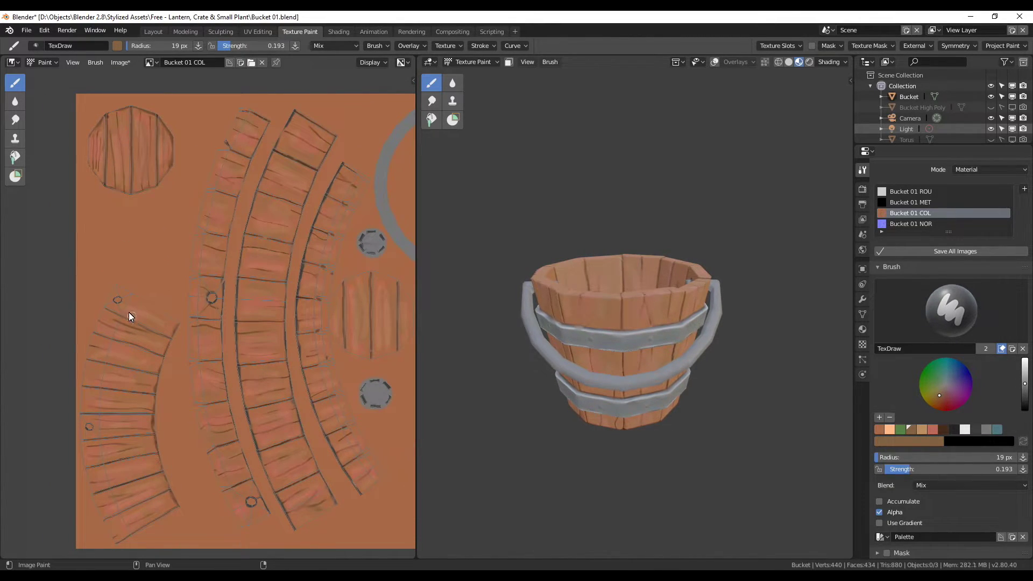
key(s)
Paint eight short dark brown strokes across the plank islands.
drag(132, 491, 159, 485)
drag(251, 313, 276, 310)
drag(288, 151, 315, 143)
drag(277, 183, 305, 173)
drag(247, 381, 283, 377)
drag(275, 472, 306, 460)
drag(336, 453, 362, 442)
drag(311, 257, 337, 252)
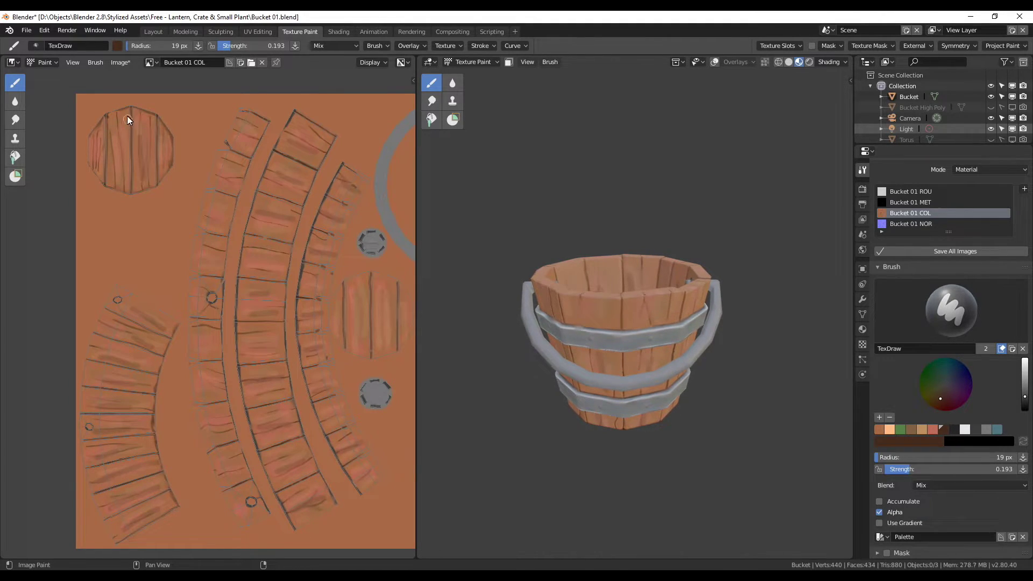
Set a lighter orange brush colour at 0.408 strength and switch to the Smear tool.
key(s)
key(shift+f)
click(308, 141)
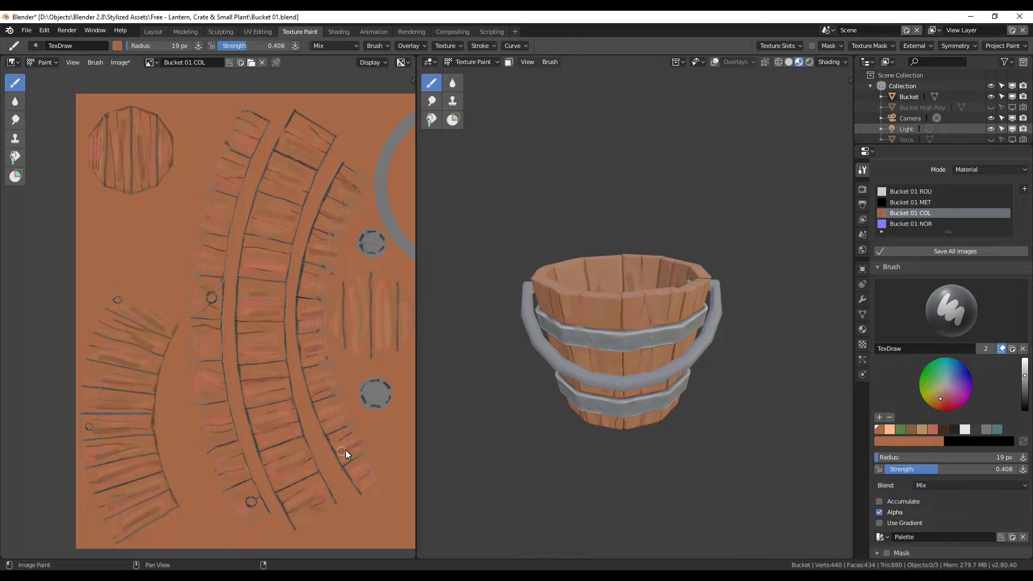
click(15, 119)
middle_drag(592, 350, 643, 416)
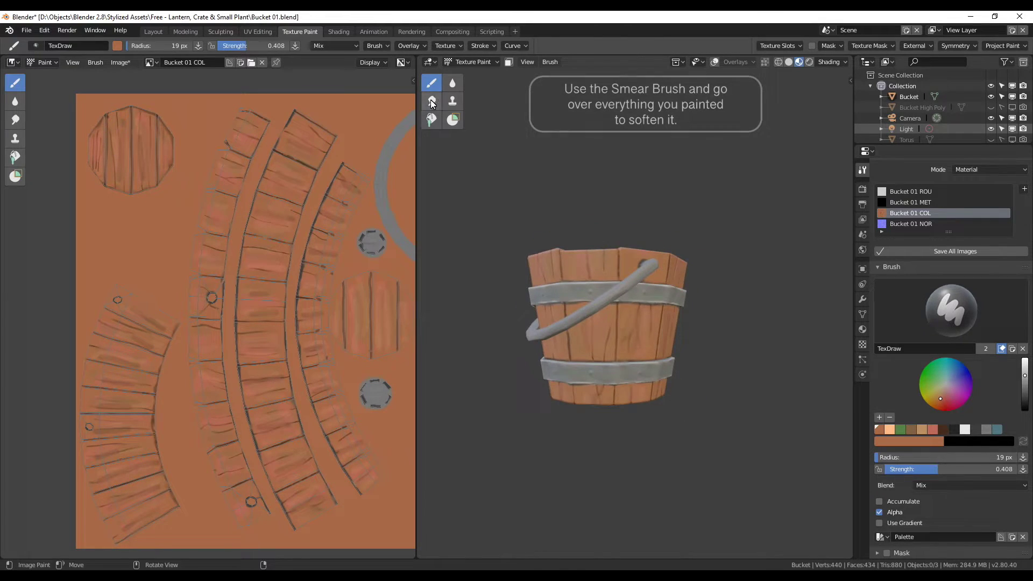
Lower the smear strength to 0.246 and enlarge the brush to 39 px around the bucket.
drag(918, 382, 908, 382)
middle_drag(620, 289, 652, 319)
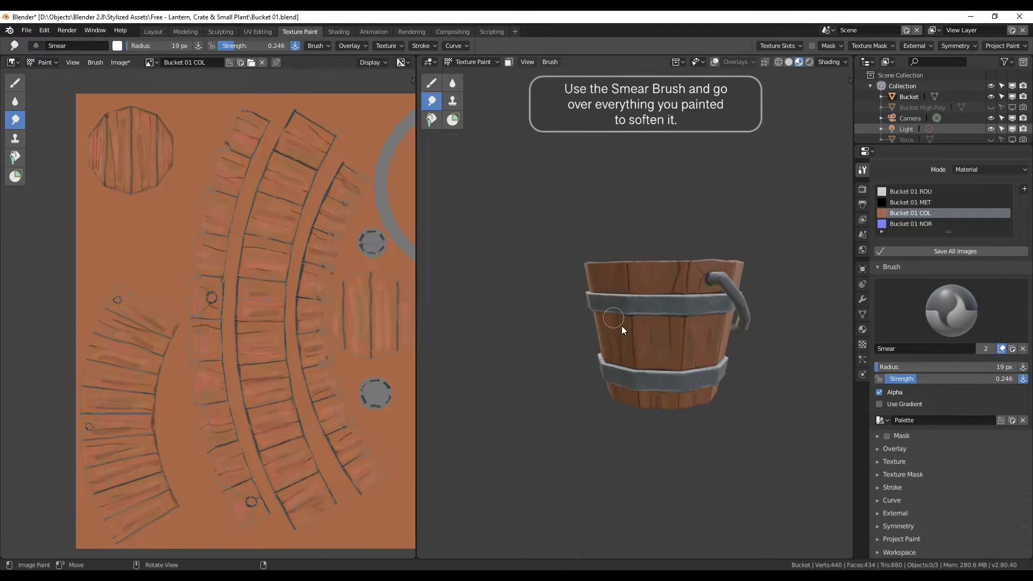
middle_drag(645, 247, 634, 332)
key(f)
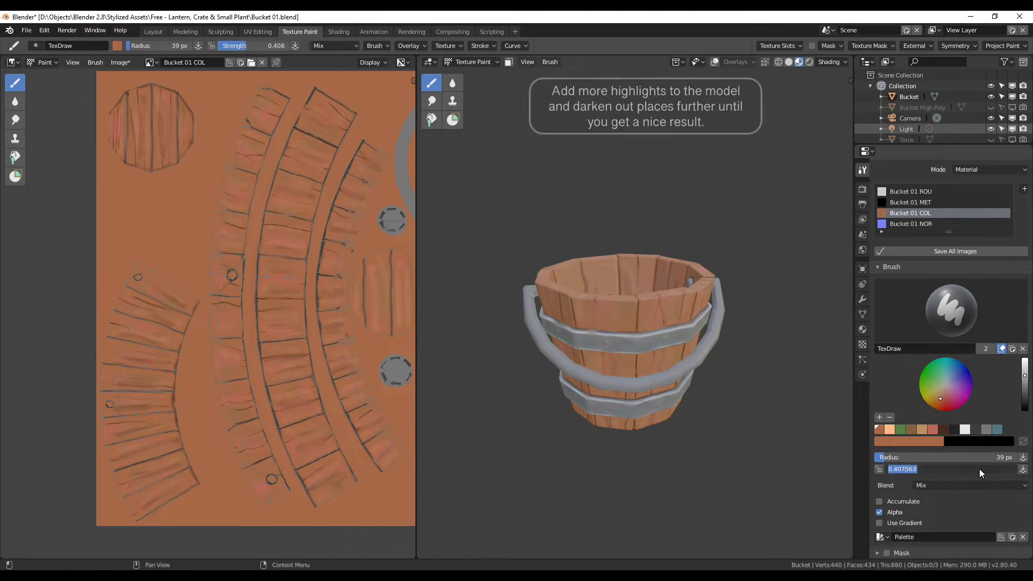
Shrink the brush to 10 px, zoom in on the handle, and switch to smearing.
middle_drag(576, 219, 755, 441)
key(s)
scroll(695, 367, up, 3)
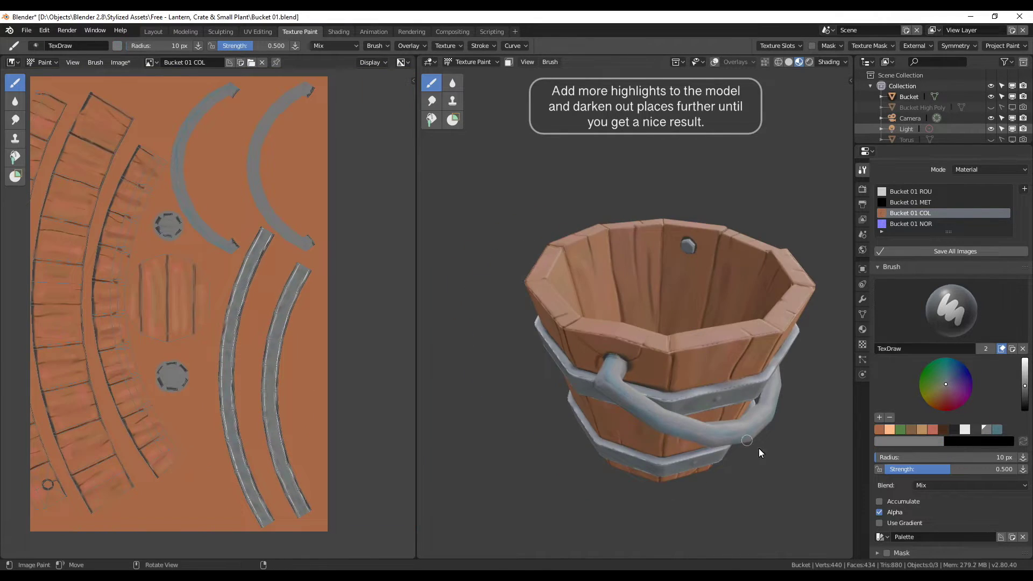
middle_drag(676, 425, 634, 357)
scroll(738, 420, up, 5)
scroll(577, 412, down, 4)
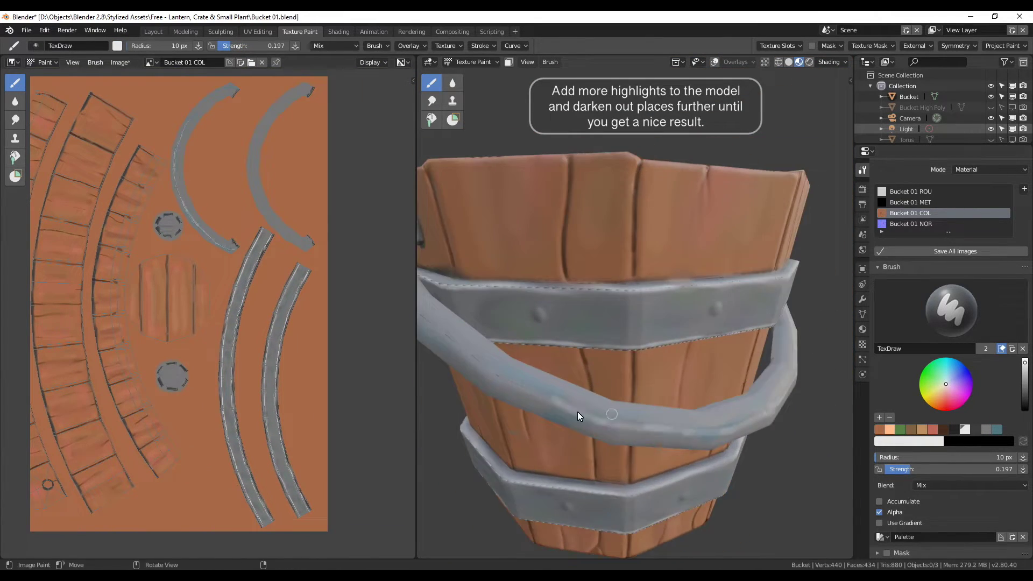
click(432, 100)
scroll(676, 429, up, 5)
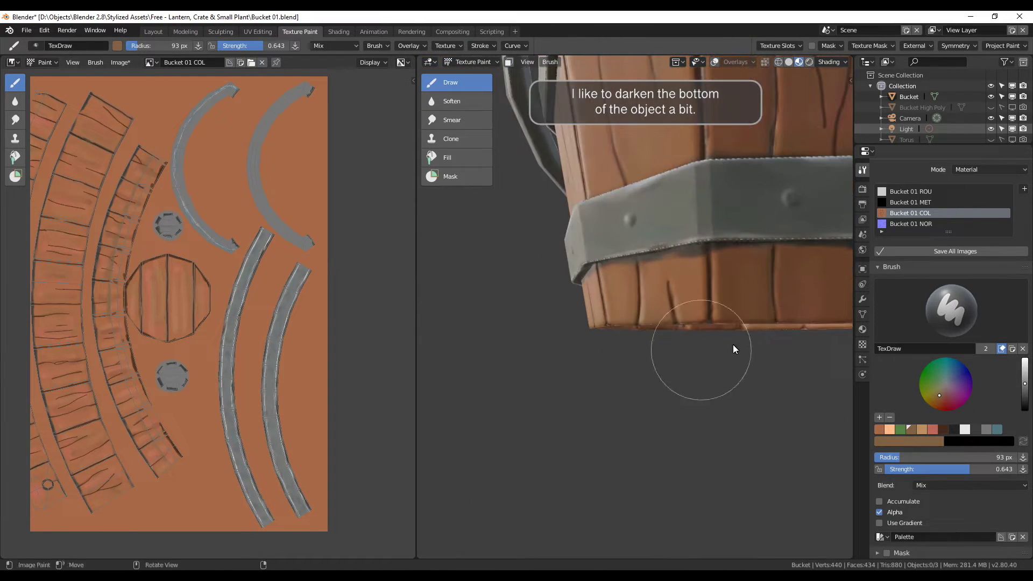
Darken the lowest planks under the bottom band at 0.097 strength, then check the whole bucket.
drag(932, 472, 898, 471)
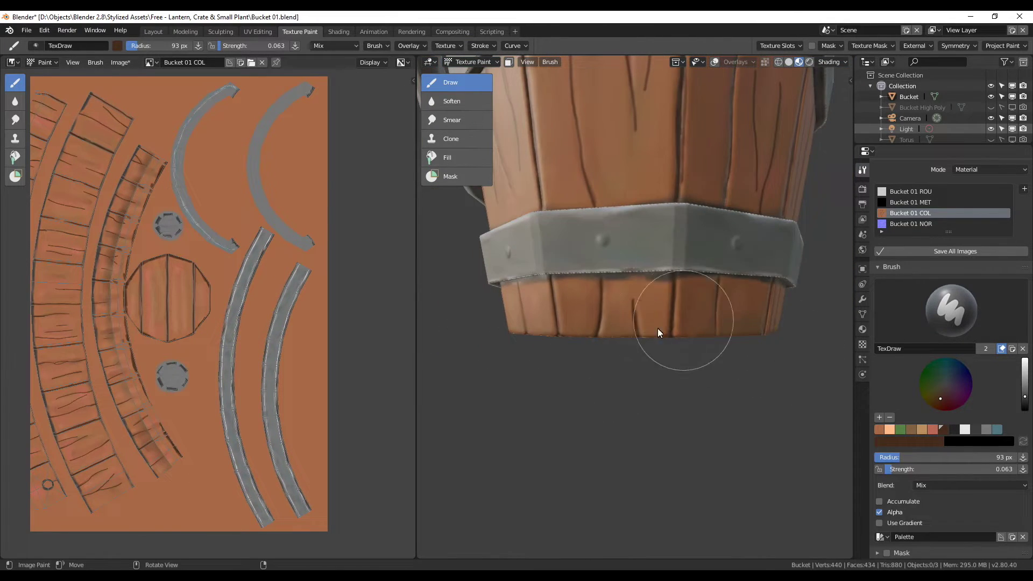
drag(947, 469, 956, 469)
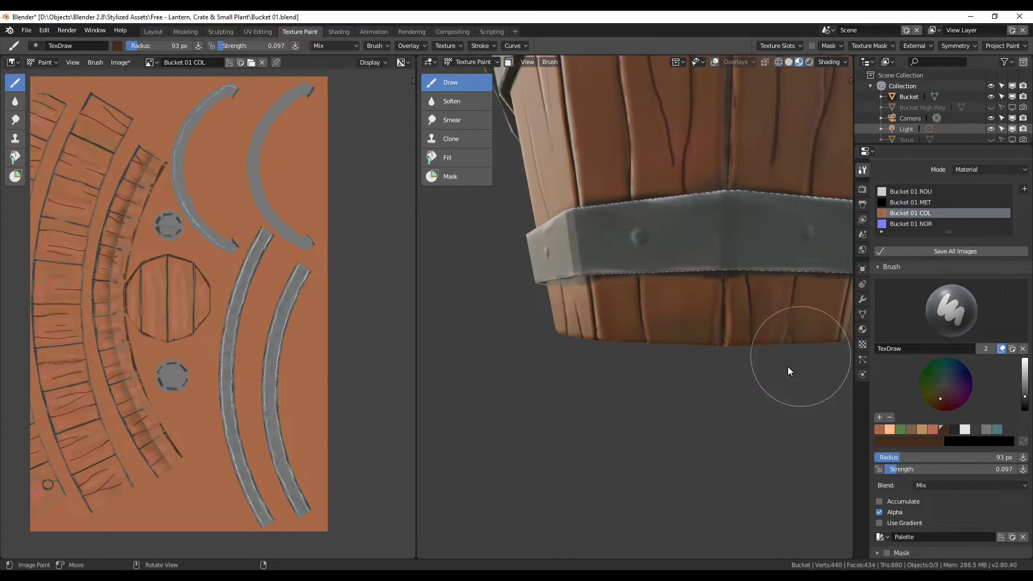
mouse_move(635, 359)
middle_down()
mouse_move(662, 409)
mouse_move(704, 376)
mouse_move(635, 388)
middle_up()
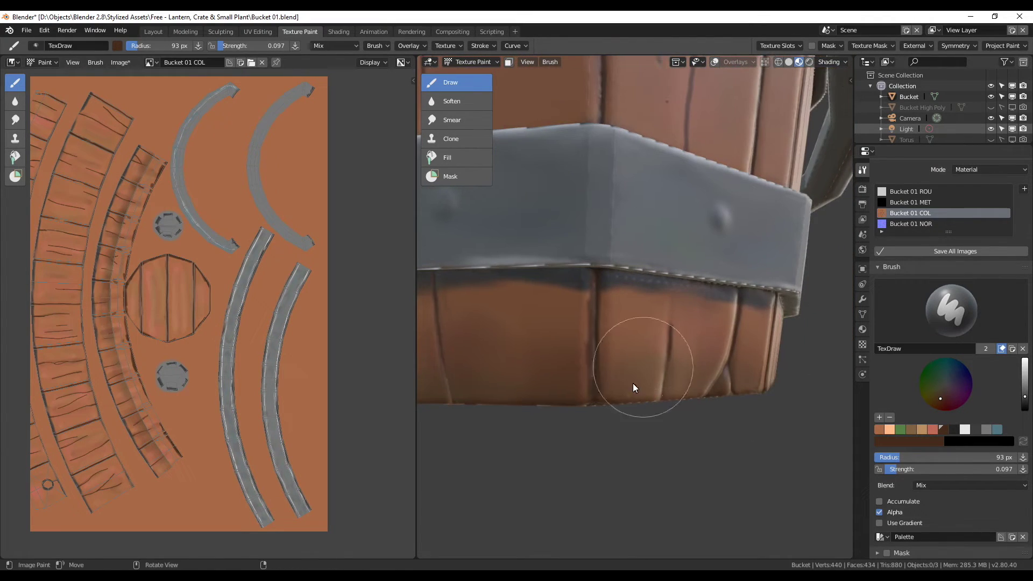
click(572, 381)
mouse_move(572, 381)
middle_down()
mouse_move(584, 364)
mouse_move(616, 381)
mouse_move(589, 384)
middle_up()
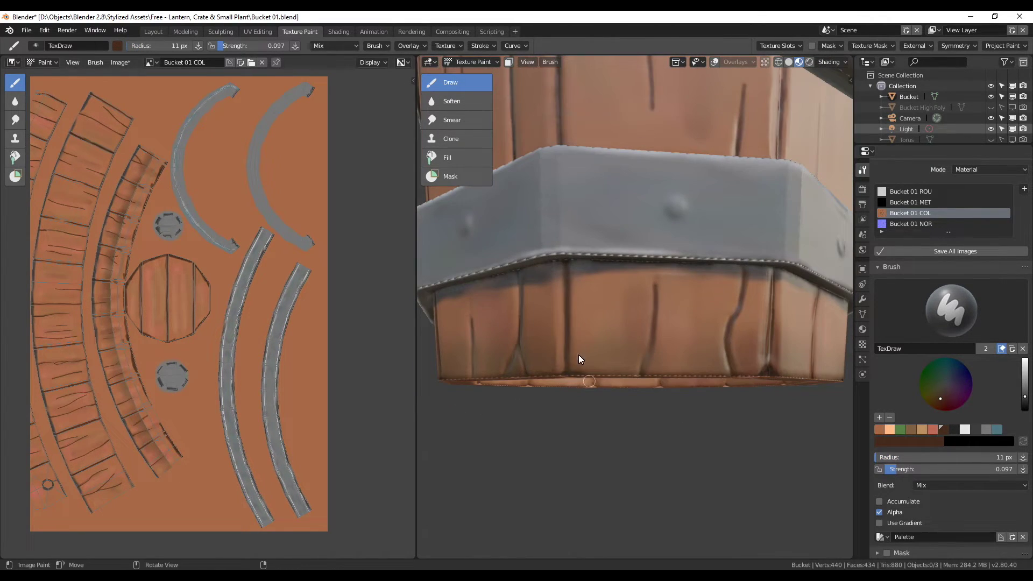
mouse_move(597, 334)
middle_down()
mouse_move(612, 341)
mouse_move(589, 330)
middle_up()
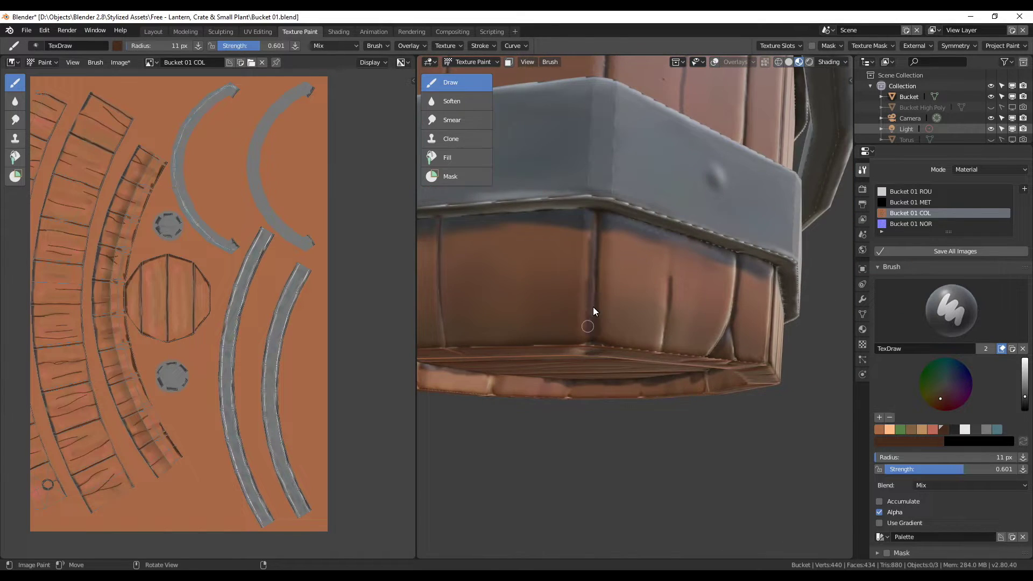
scroll(619, 345, down, 8)
middle_drag(646, 364, 618, 351)
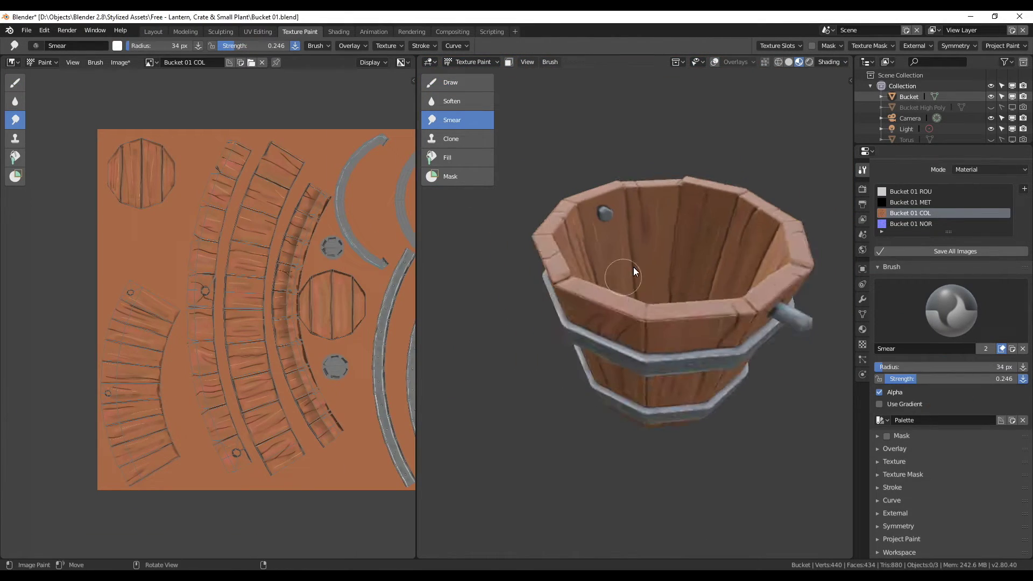
mouse_move(634, 267)
middle_down()
mouse_move(679, 223)
mouse_move(638, 307)
mouse_move(668, 369)
middle_up()
scroll(619, 443, down, 3)
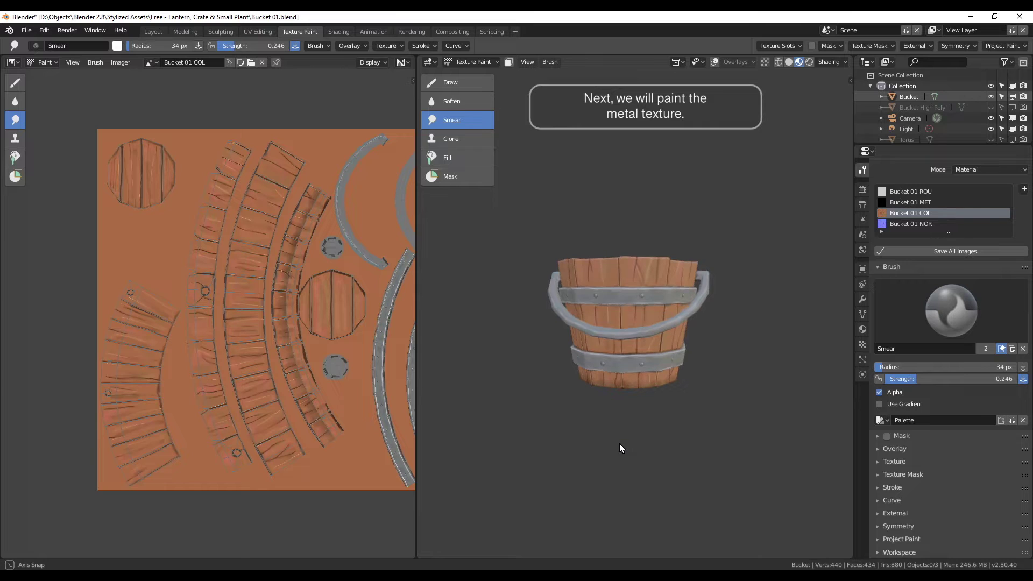
mouse_move(618, 442)
middle_down()
mouse_move(577, 461)
mouse_move(599, 474)
middle_up()
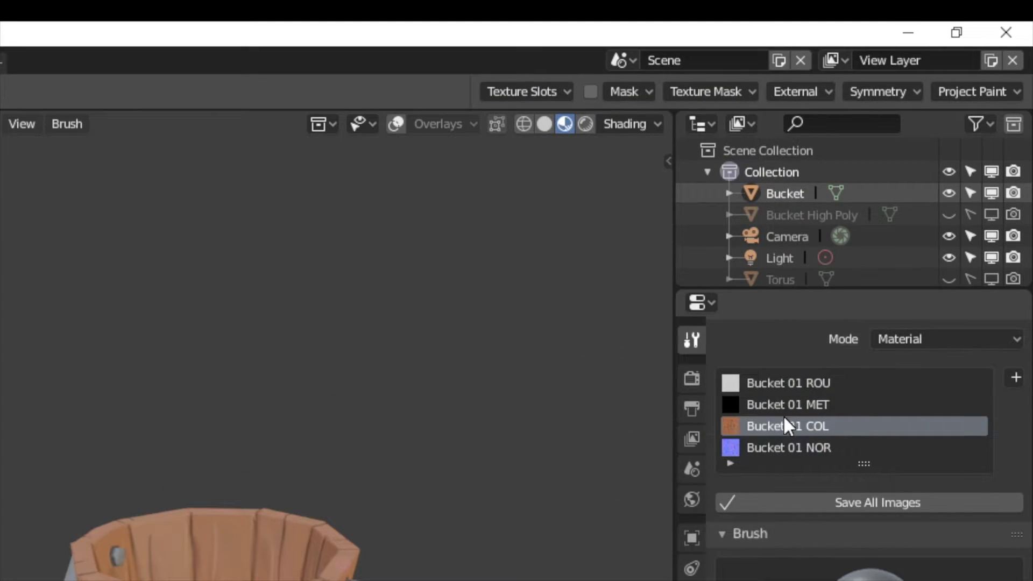
Switch to the Bucket 01 MET texture slot and frame the handle islands.
click(787, 404)
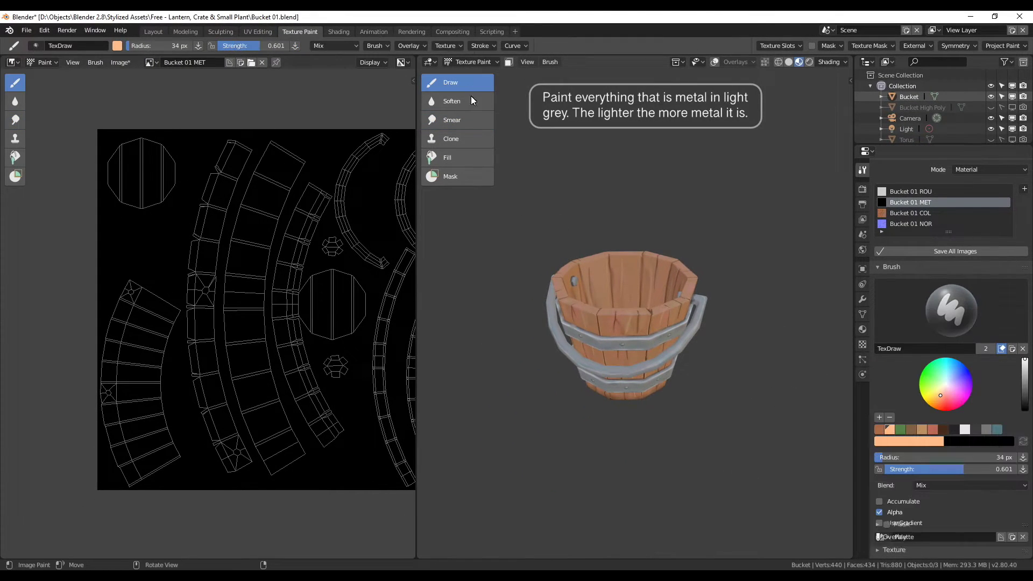
middle_drag(324, 399, 257, 389)
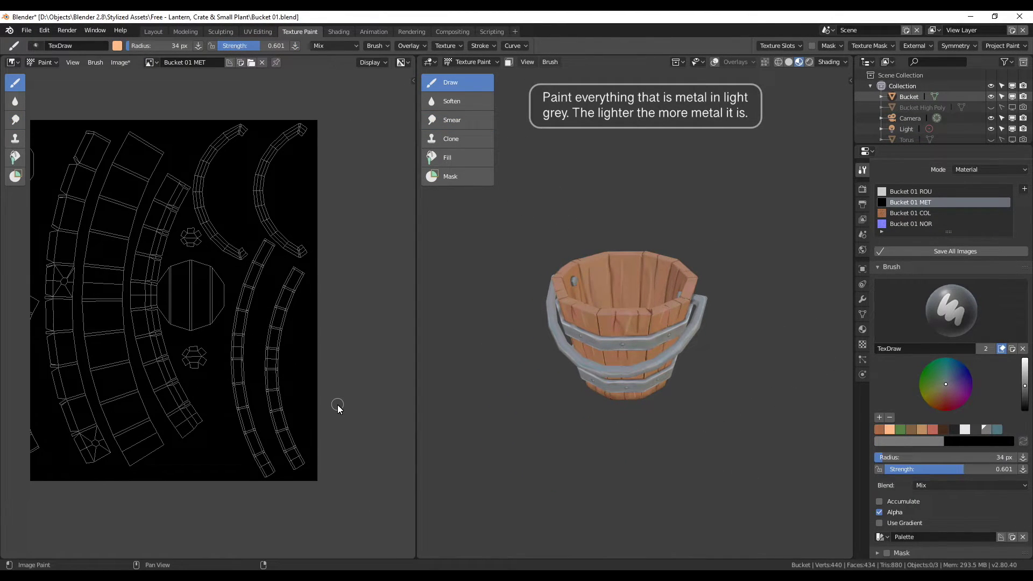
scroll(337, 373, up, 1)
scroll(280, 387, up, 1)
scroll(226, 388, up, 1)
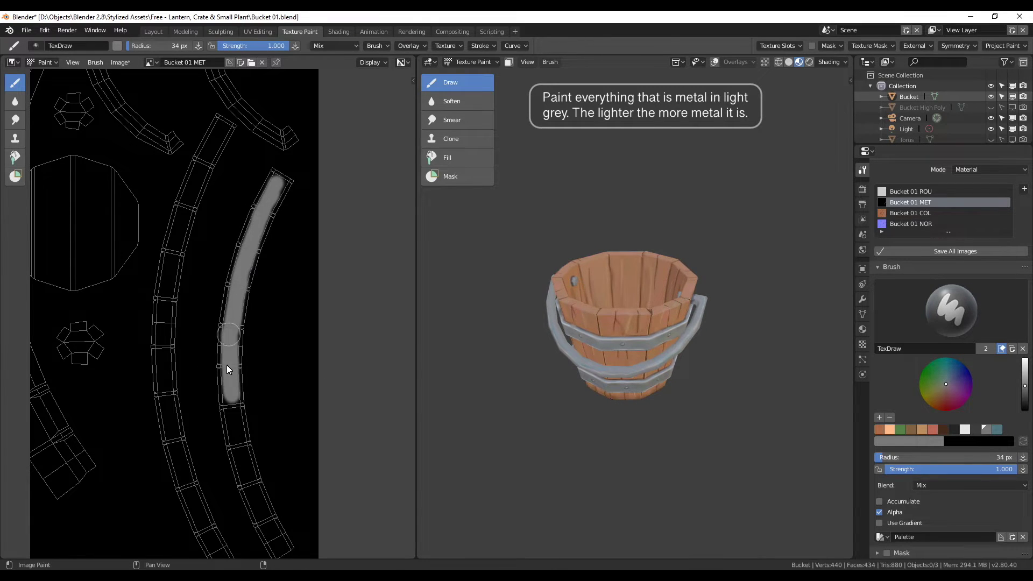
middle_drag(163, 398, 203, 348)
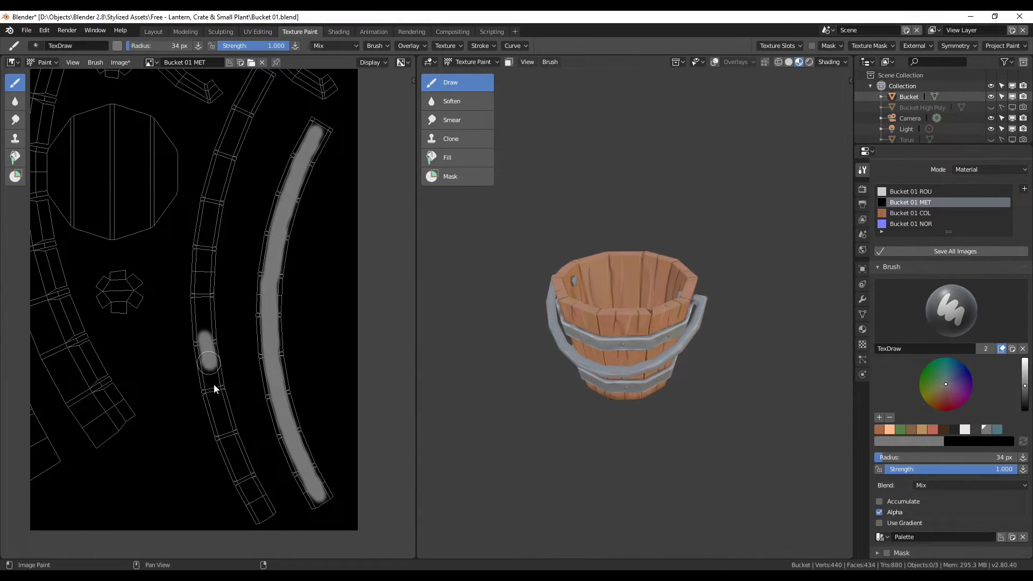
Paint the handle island and curved band island light grey.
drag(204, 240, 205, 336)
middle_drag(207, 237, 229, 327)
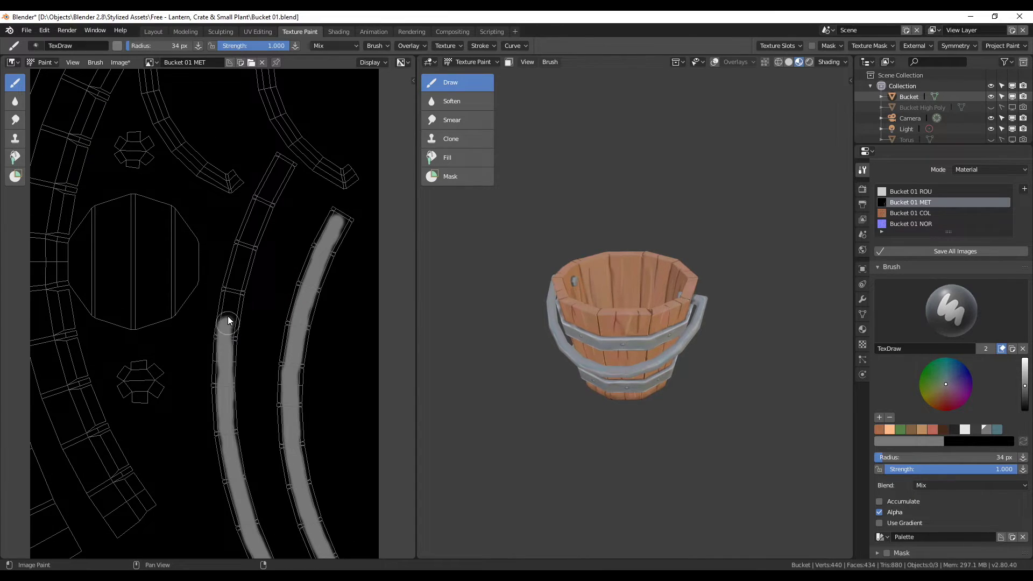
middle_drag(260, 203, 281, 351)
middle_drag(204, 103, 204, 190)
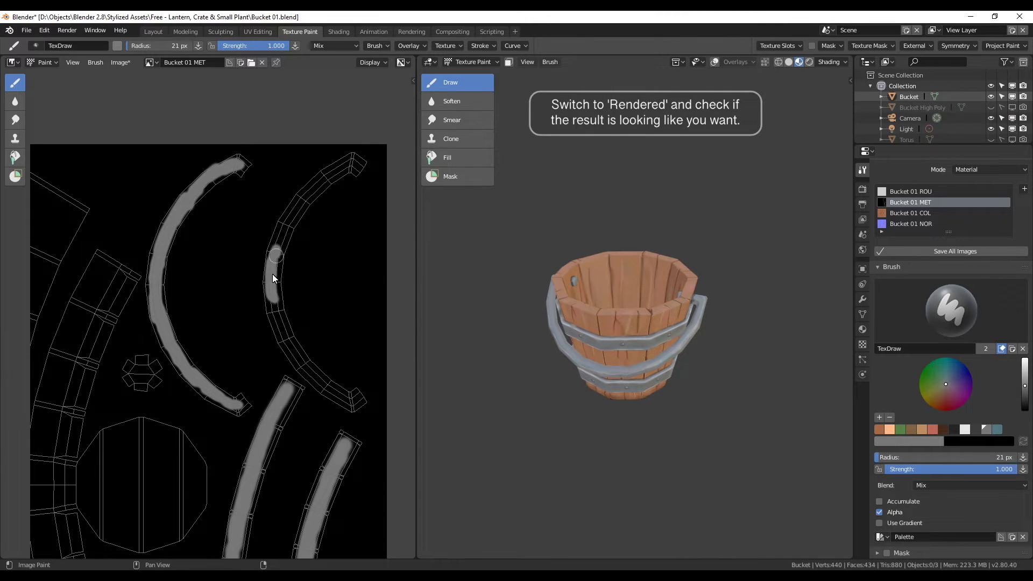
middle_drag(517, 258, 538, 273)
middle_drag(277, 312, 261, 296)
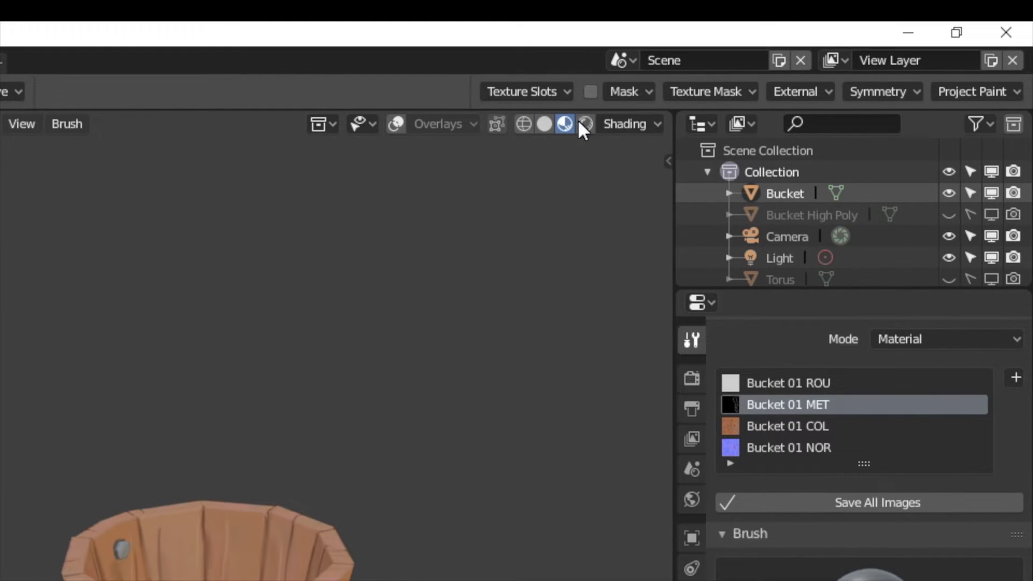
Check the bucket in rendered shading and grey the remaining metal map areas.
click(586, 124)
mouse_move(595, 212)
middle_down()
mouse_move(553, 136)
mouse_move(620, 223)
mouse_move(604, 145)
mouse_move(647, 151)
middle_up()
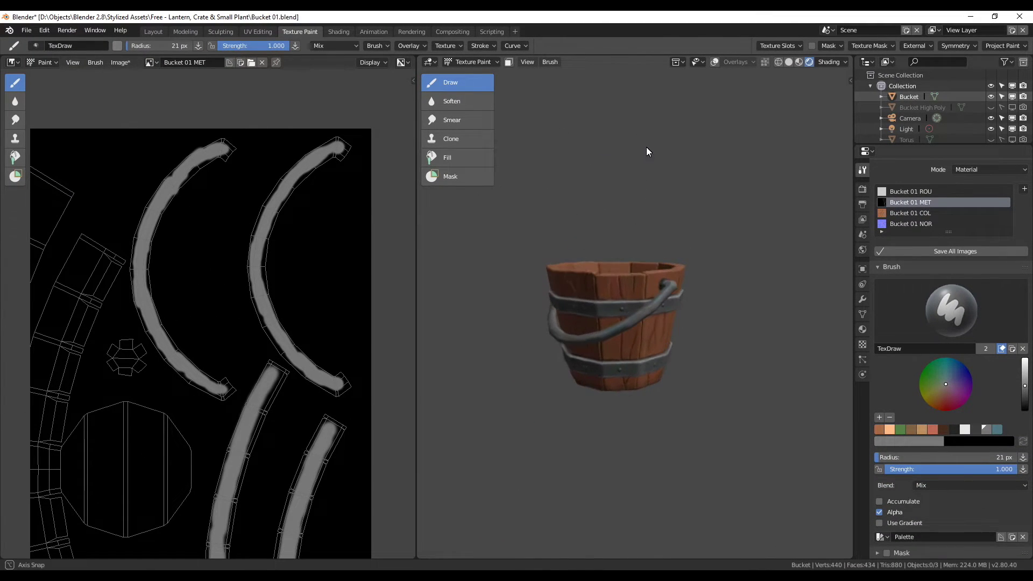
click(799, 62)
middle_drag(541, 236, 536, 253)
scroll(319, 266, up, 2)
scroll(257, 321, up, 1)
mouse_move(276, 203)
middle_down()
mouse_move(175, 357)
mouse_move(293, 241)
mouse_move(143, 286)
middle_up()
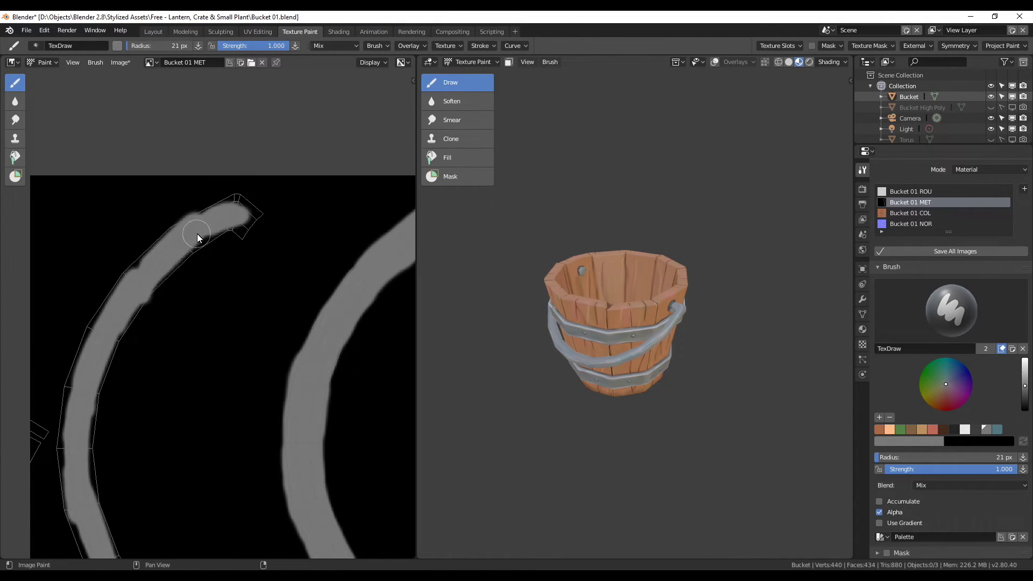
mouse_move(95, 327)
middle_down()
mouse_move(128, 306)
mouse_move(192, 443)
mouse_move(280, 309)
middle_up()
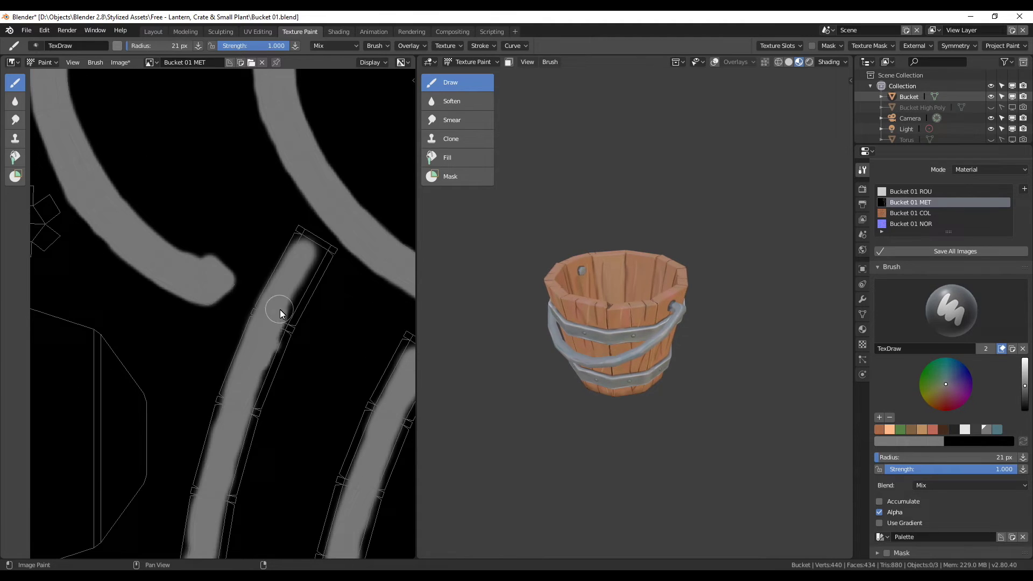
mouse_move(217, 444)
middle_down()
mouse_move(195, 372)
mouse_move(208, 247)
mouse_move(139, 369)
middle_up()
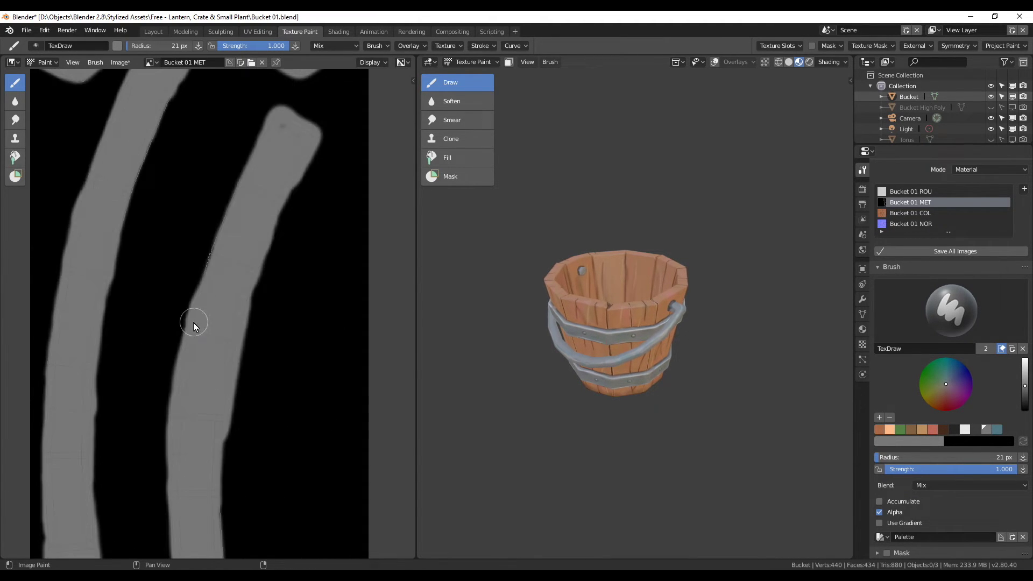
Save the metal map as Bucket 01 MET.png.
click(119, 62)
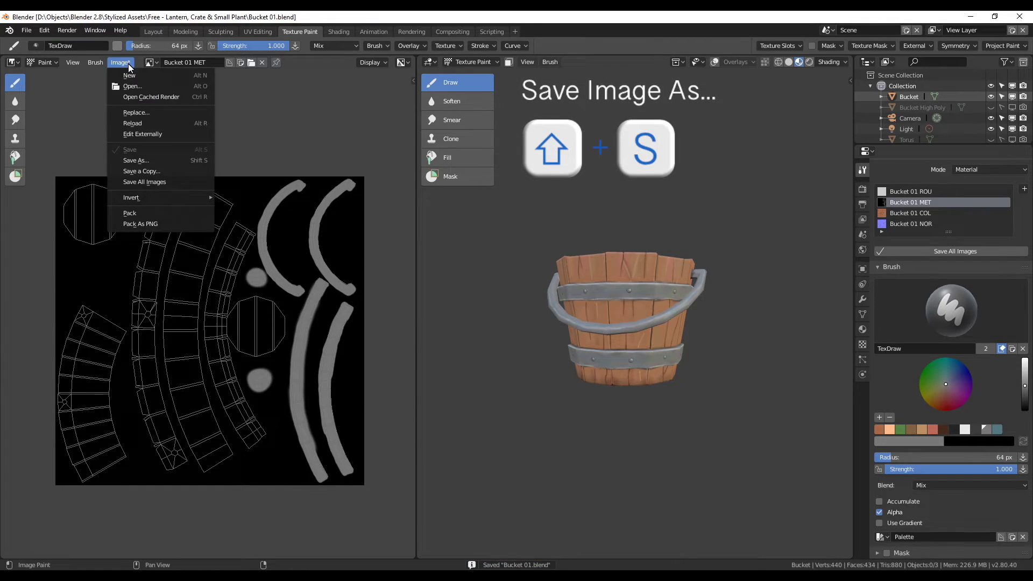
click(160, 157)
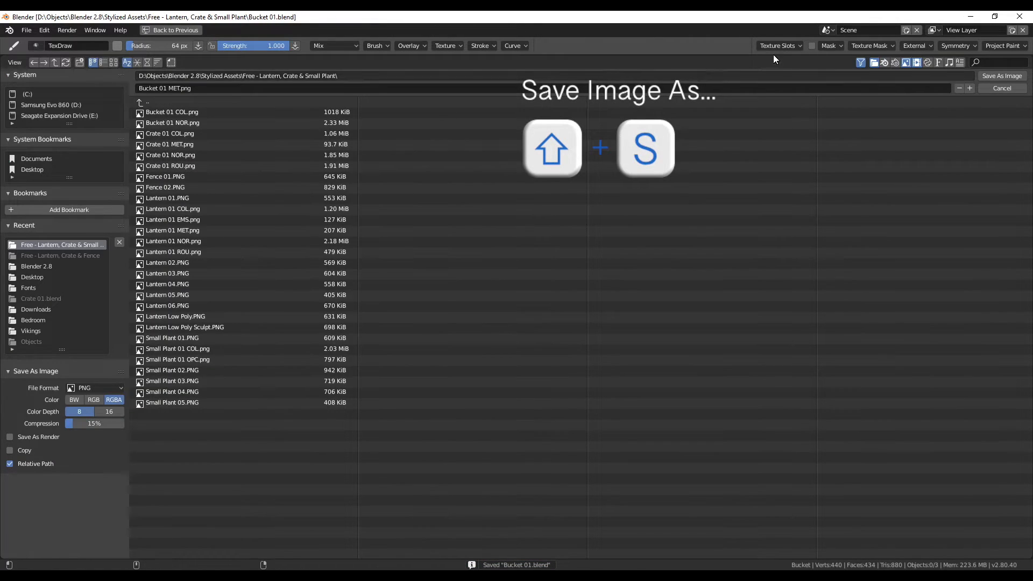
click(988, 72)
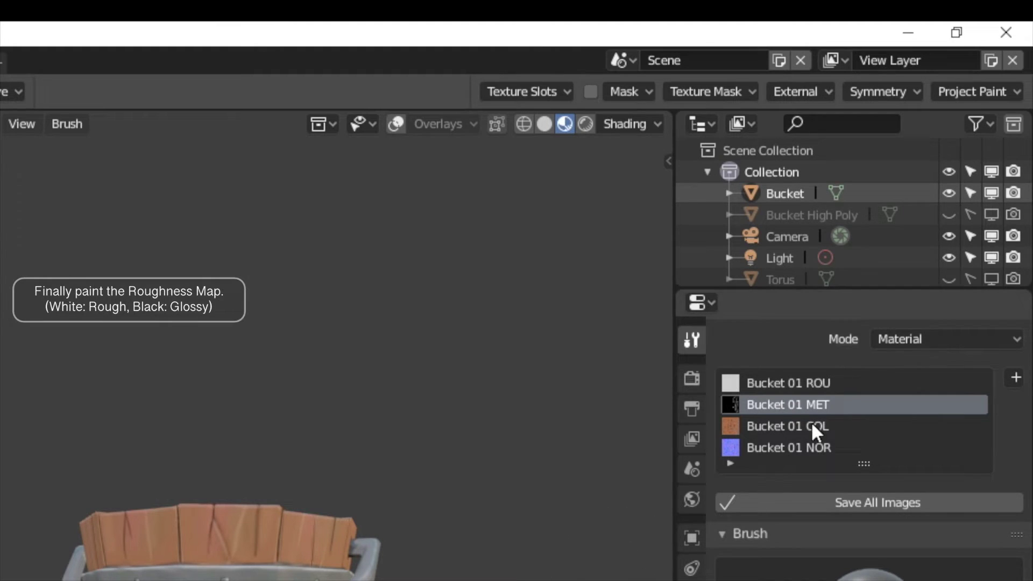
click(811, 381)
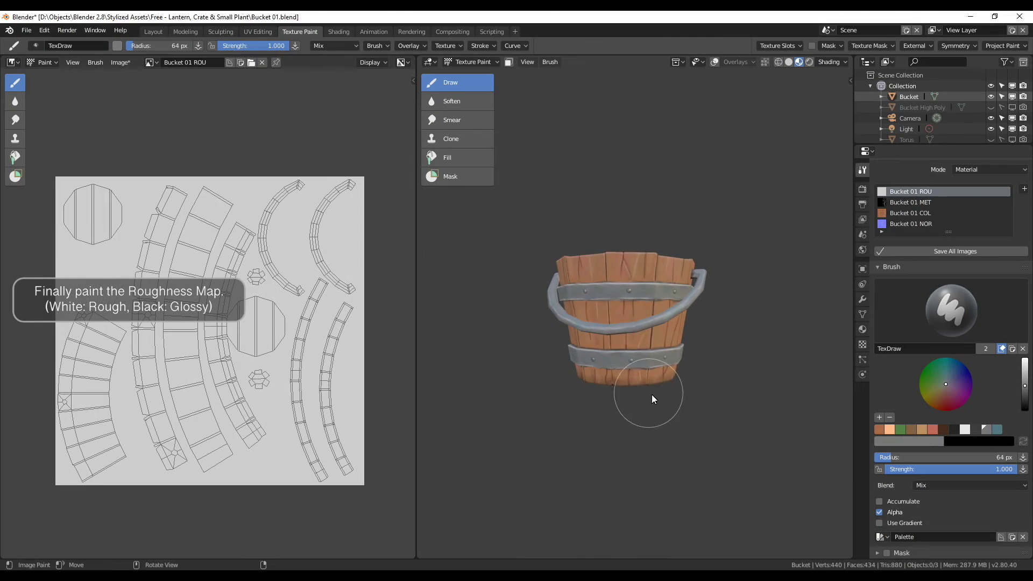
Pick near-black paint, resize the brush, and darken the screws on the roughness map.
middle_drag(656, 422, 535, 287)
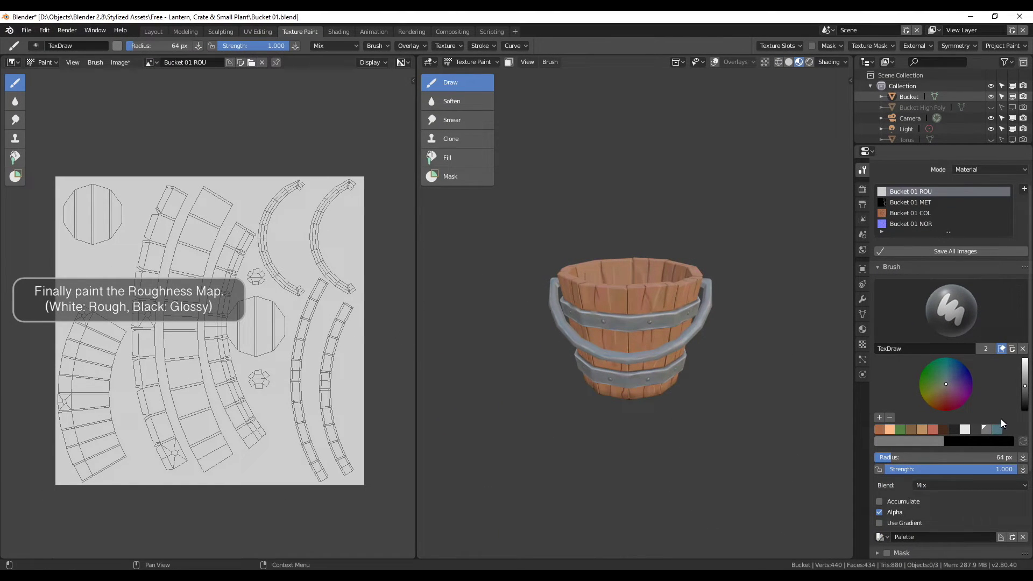
middle_drag(698, 458, 680, 441)
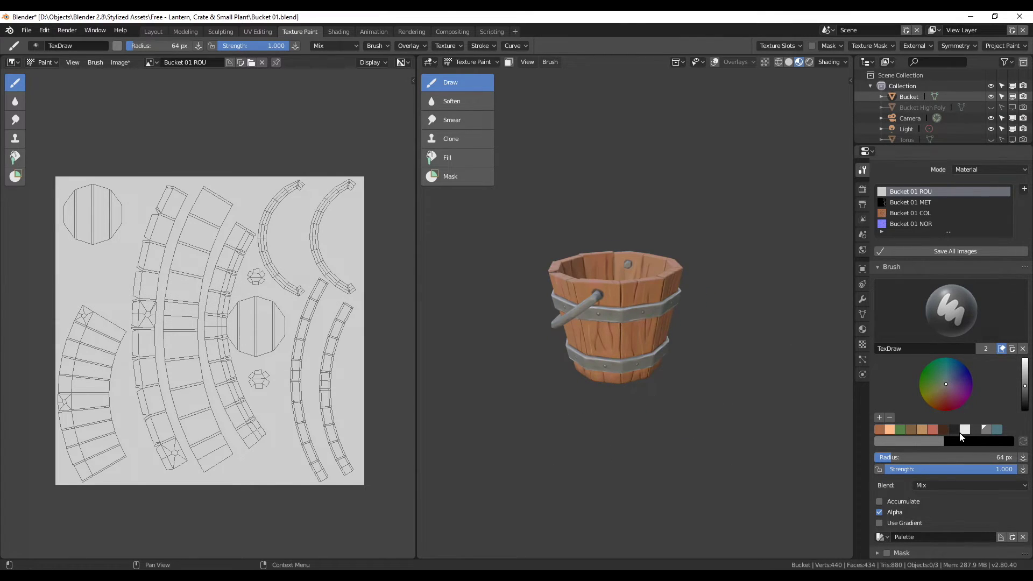
click(978, 429)
scroll(651, 395, up, 5)
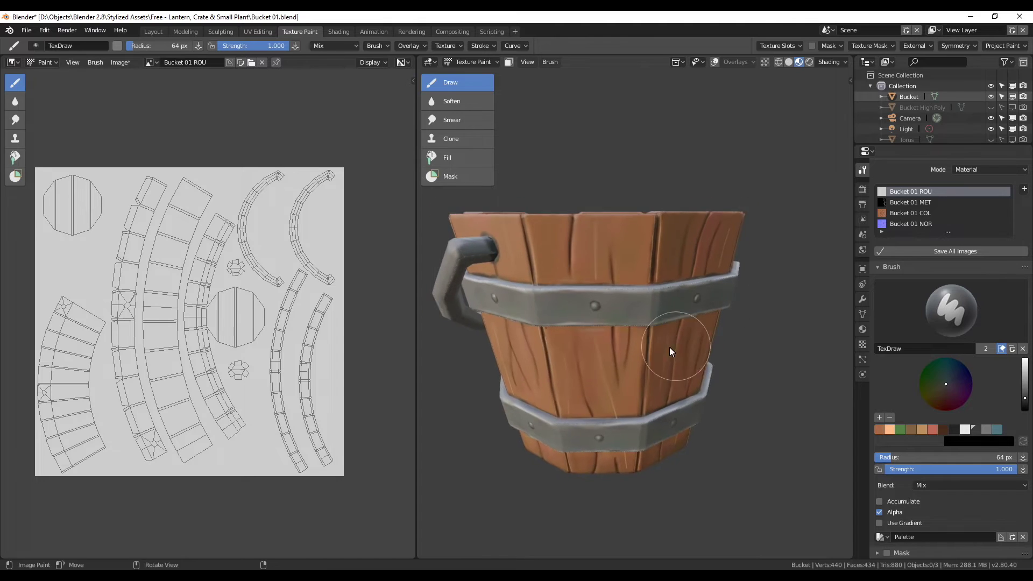
middle_drag(560, 382, 619, 356)
key(f)
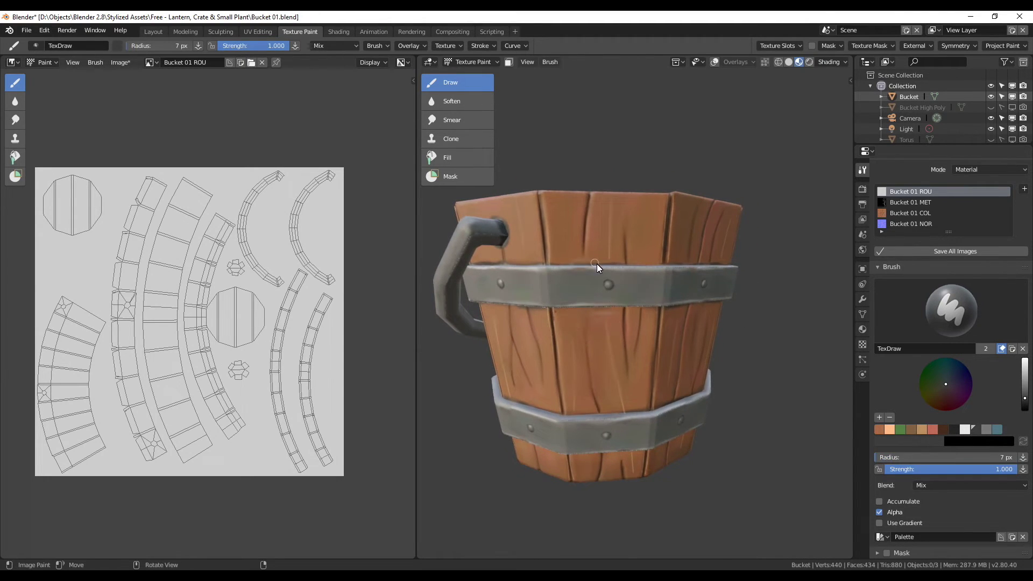
mouse_move(672, 293)
middle_down()
mouse_move(598, 263)
mouse_move(601, 285)
middle_up()
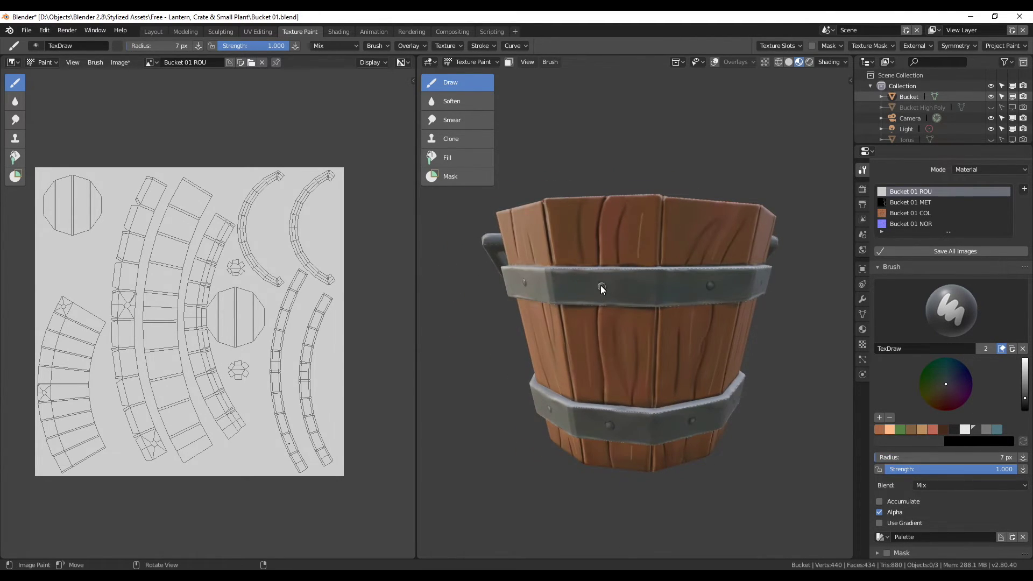
mouse_move(545, 320)
middle_down()
mouse_move(651, 273)
mouse_move(684, 288)
mouse_move(572, 252)
mouse_move(603, 237)
mouse_move(667, 421)
mouse_move(520, 463)
mouse_move(660, 391)
mouse_move(688, 430)
mouse_move(662, 323)
middle_up()
scroll(662, 323, up, 3)
scroll(655, 105, up, 3)
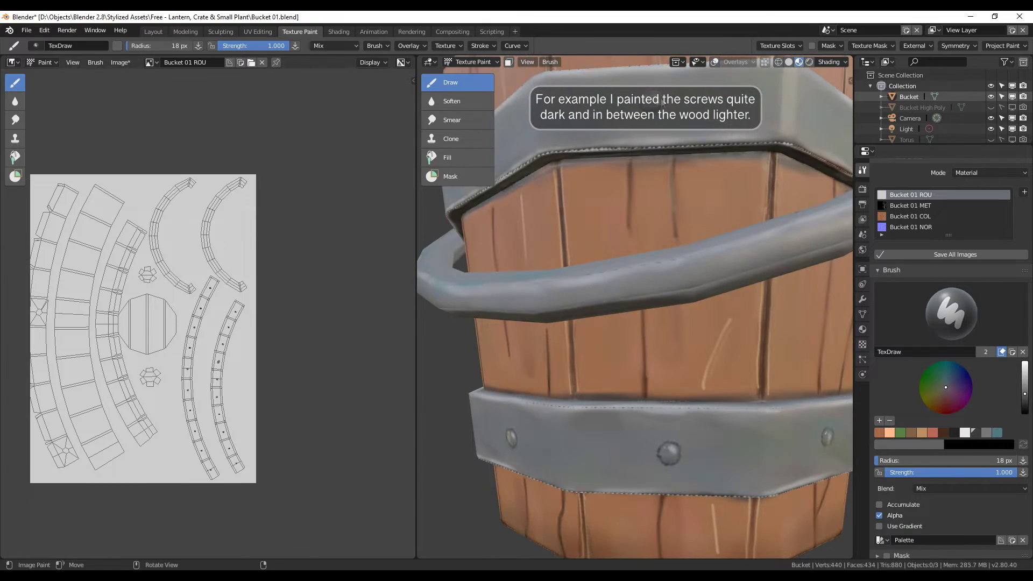
scroll(655, 106, down, 5)
Paint light strips between the planks on the roughness map.
mouse_move(597, 259)
middle_down()
mouse_move(628, 256)
mouse_move(668, 319)
mouse_move(668, 208)
middle_up()
scroll(272, 230, up, 5)
mouse_move(272, 231)
middle_down()
mouse_move(309, 187)
mouse_move(188, 382)
mouse_move(221, 345)
middle_up()
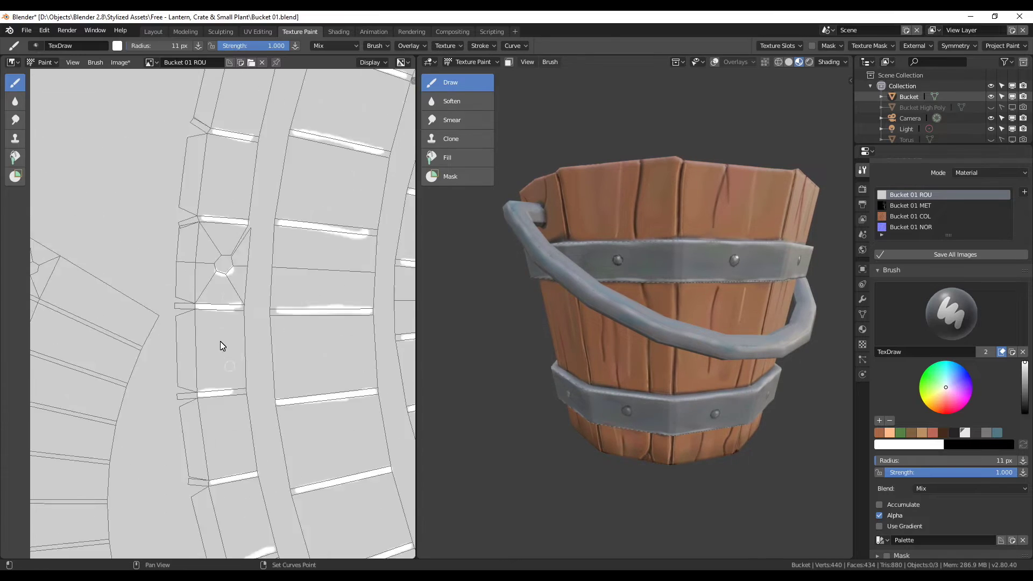
scroll(220, 346, down, 2)
scroll(295, 260, down, 2)
middle_drag(277, 461, 226, 323)
scroll(239, 165, up, 5)
With grey paint at strength 0.8 then 0.6, paint the screw ring and rim strip.
mouse_move(239, 165)
middle_down()
mouse_move(186, 359)
mouse_move(211, 203)
mouse_move(165, 102)
middle_up()
click(1025, 388)
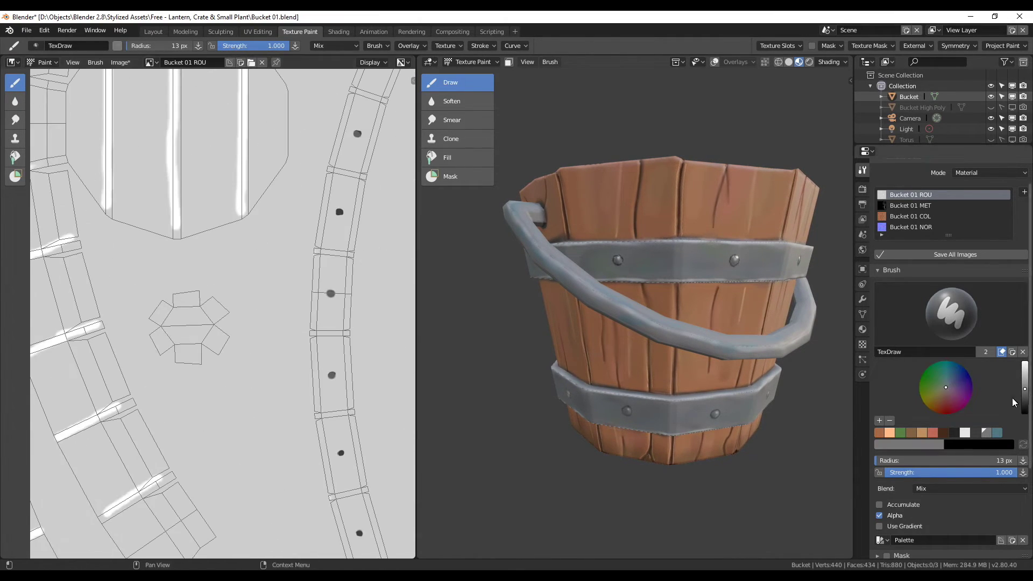
middle_drag(248, 129, 249, 334)
drag(183, 245, 207, 267)
middle_drag(646, 269, 450, 461)
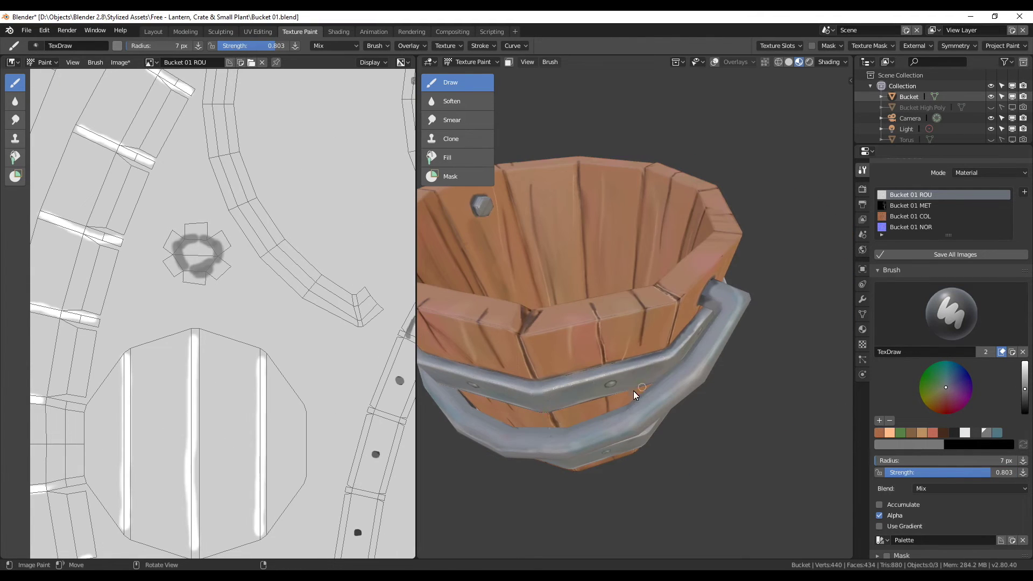
middle_drag(651, 374, 593, 323)
middle_drag(324, 354, 308, 233)
drag(280, 216, 275, 244)
Paint short soft grey patches across the staves.
middle_drag(276, 240, 258, 323)
drag(280, 210, 269, 371)
mouse_move(269, 371)
middle_down()
mouse_move(319, 208)
mouse_move(280, 183)
middle_up()
drag(280, 188, 269, 355)
mouse_move(269, 392)
middle_down()
mouse_move(188, 376)
mouse_move(196, 277)
middle_up()
middle_drag(592, 323, 539, 334)
middle_drag(270, 269, 169, 305)
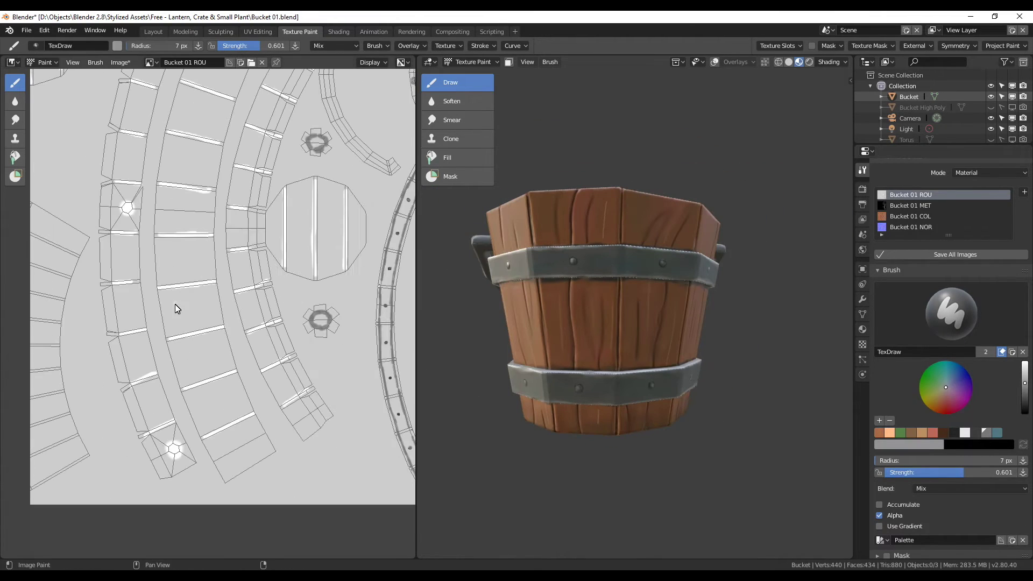
middle_drag(539, 350, 436, 403)
mouse_move(689, 334)
middle_down()
mouse_move(703, 237)
mouse_move(615, 290)
middle_up()
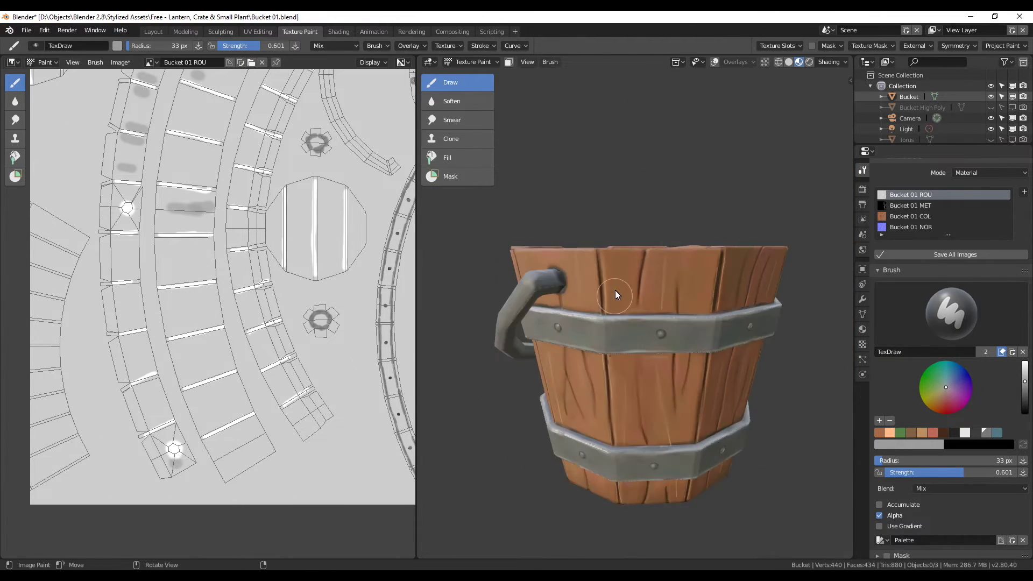
drag(616, 290, 618, 327)
mouse_move(618, 327)
middle_down()
mouse_move(684, 240)
mouse_move(630, 197)
mouse_move(608, 390)
mouse_move(602, 373)
mouse_move(711, 333)
middle_up()
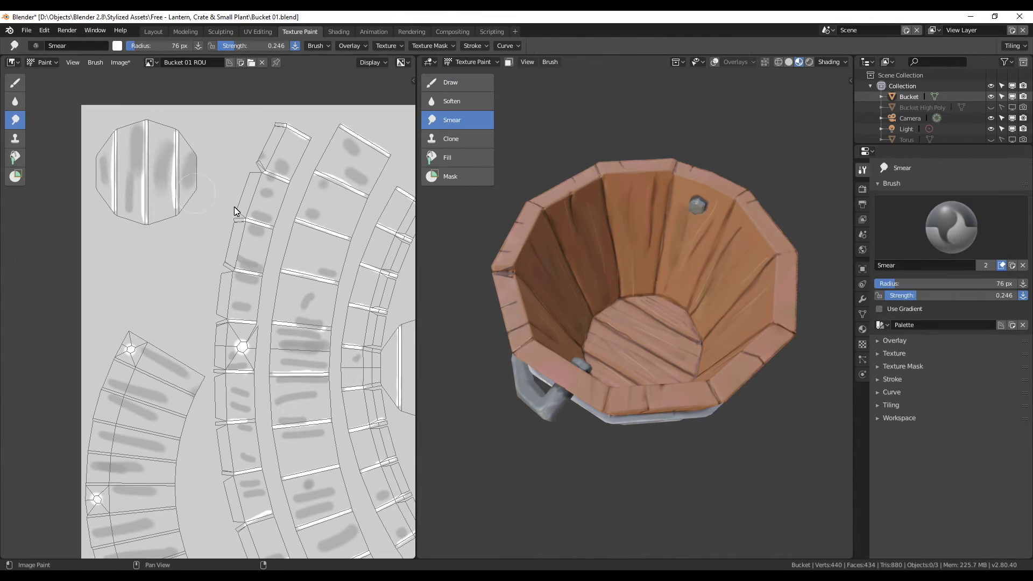
Smear the roughness strokes and inspect the softened result.
scroll(258, 506, down, 1)
scroll(202, 409, down, 1)
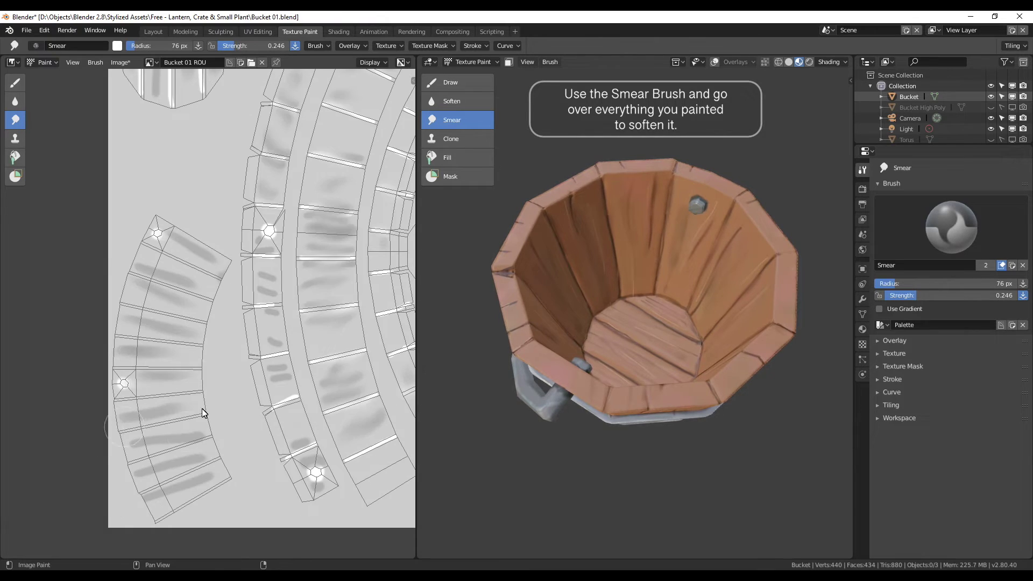
scroll(202, 408, down, 2)
mouse_move(478, 355)
middle_down()
mouse_move(674, 424)
mouse_move(699, 364)
mouse_move(630, 417)
mouse_move(611, 455)
middle_up()
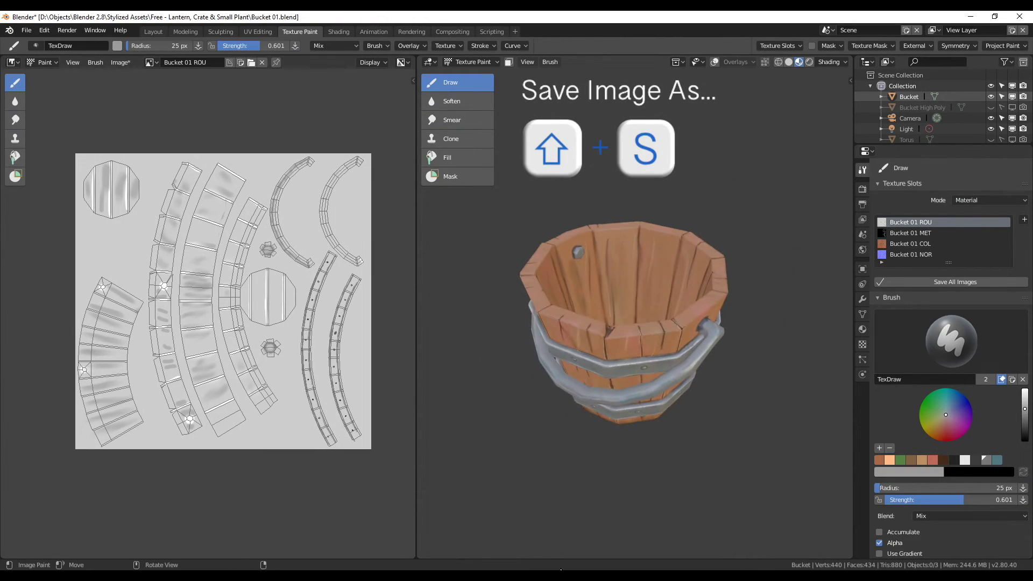
Save the roughness map image with Image > Save As.
key(alt+n)
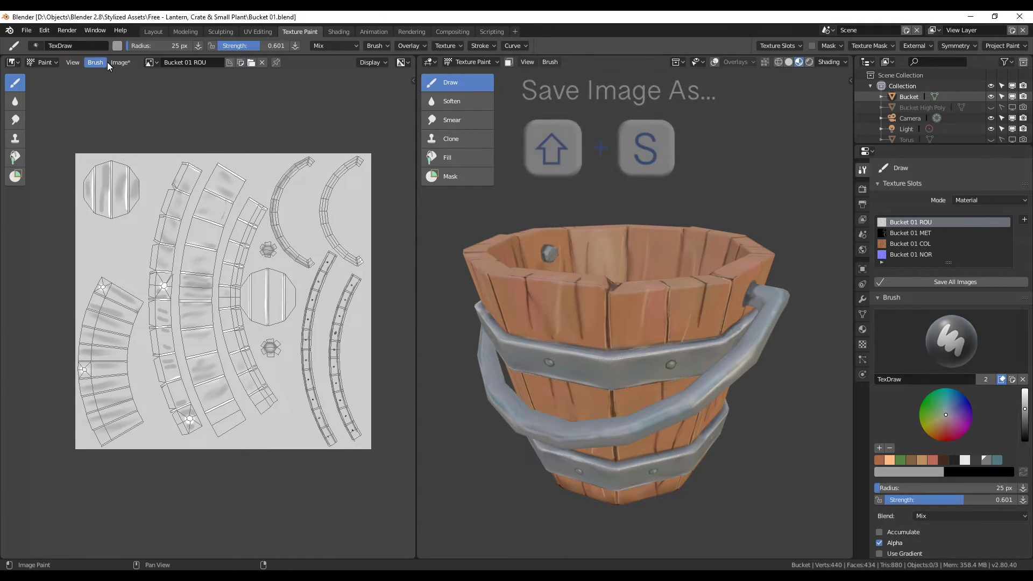
click(115, 62)
click(148, 160)
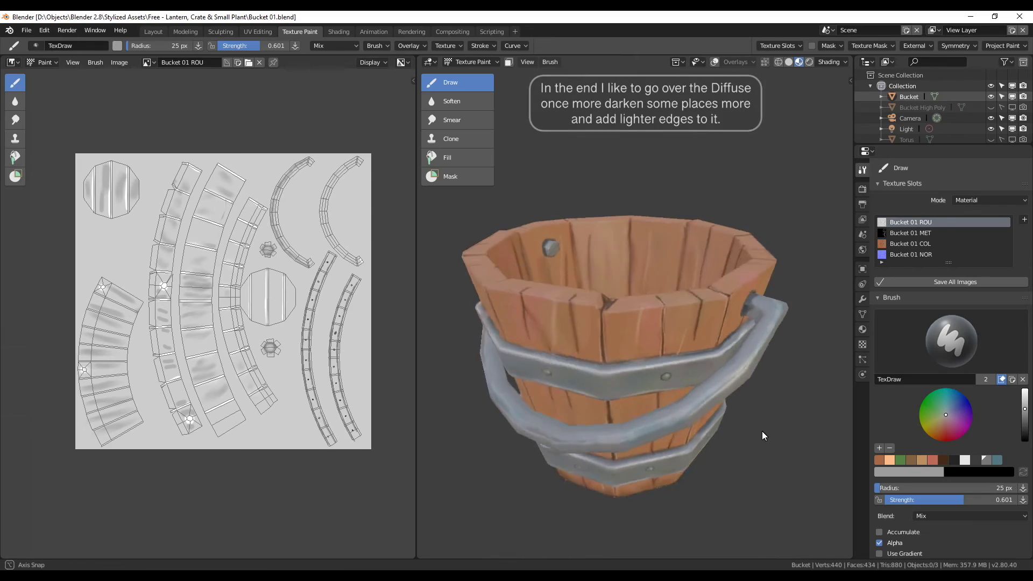
middle_drag(762, 432, 793, 370)
click(917, 244)
Resize the brush and frame the plank section between the two bands.
middle_drag(575, 425, 617, 410)
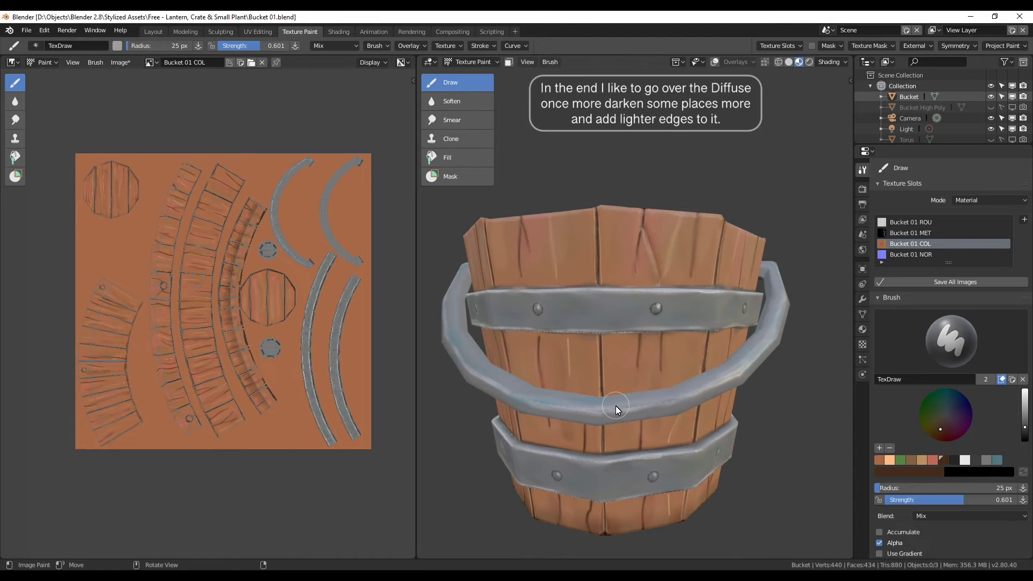
middle_drag(605, 250, 692, 385)
scroll(684, 294, up, 5)
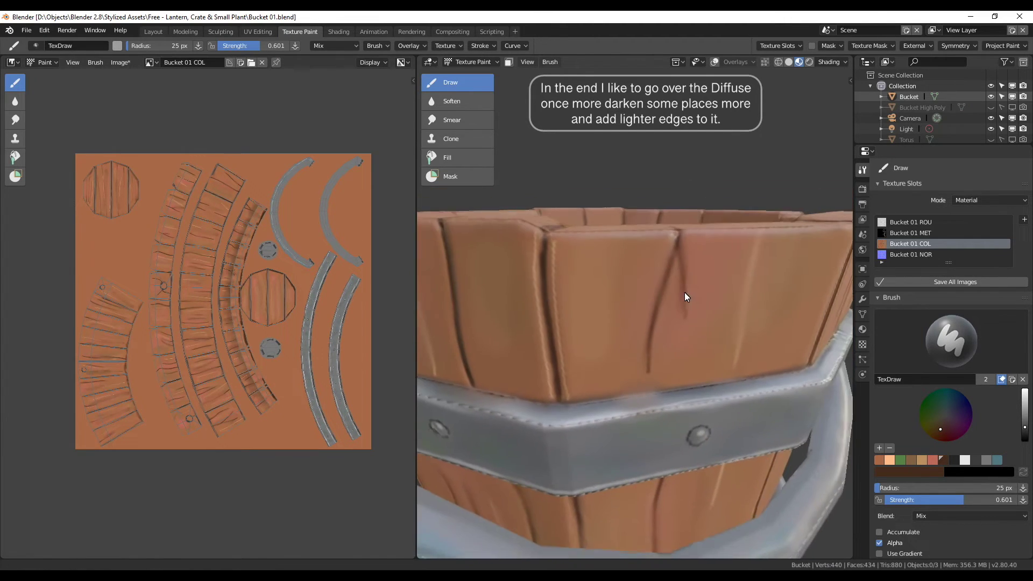
key(f)
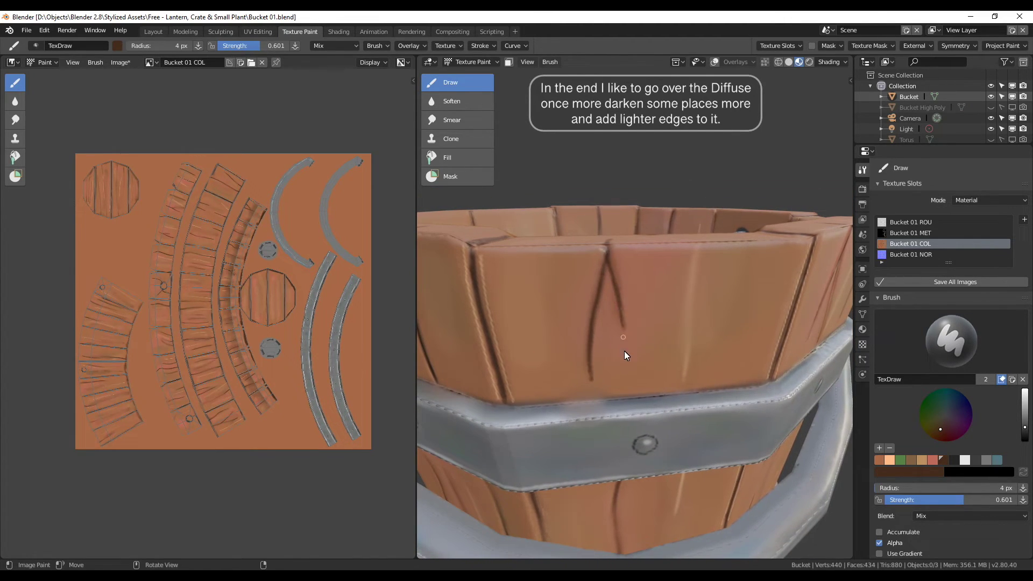
scroll(624, 347, down, 5)
scroll(609, 309, up, 5)
middle_drag(610, 309, 572, 344)
mouse_move(572, 298)
middle_down()
mouse_move(577, 251)
mouse_move(525, 221)
middle_up()
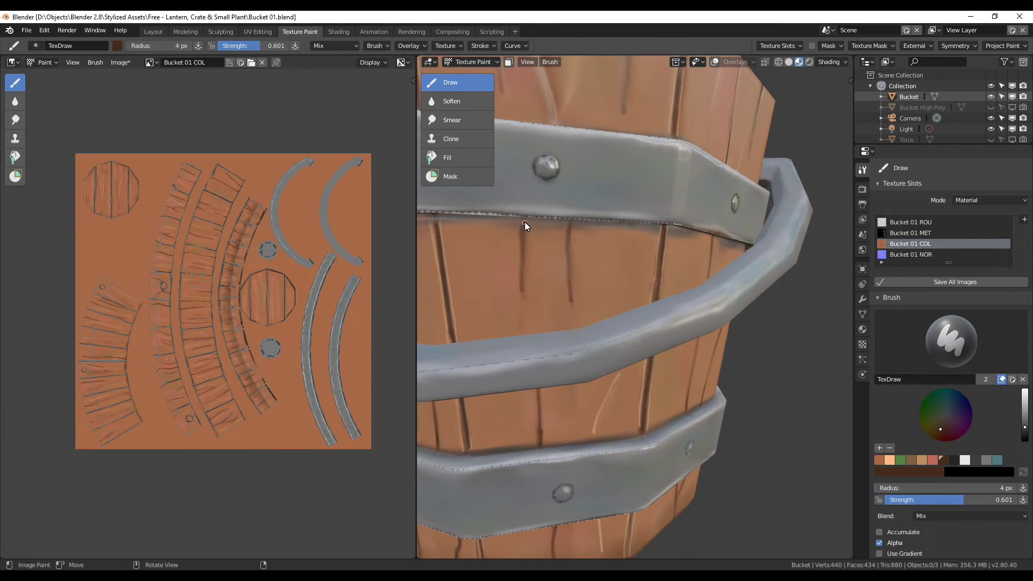
mouse_move(570, 309)
middle_down()
mouse_move(525, 289)
mouse_move(567, 224)
middle_up()
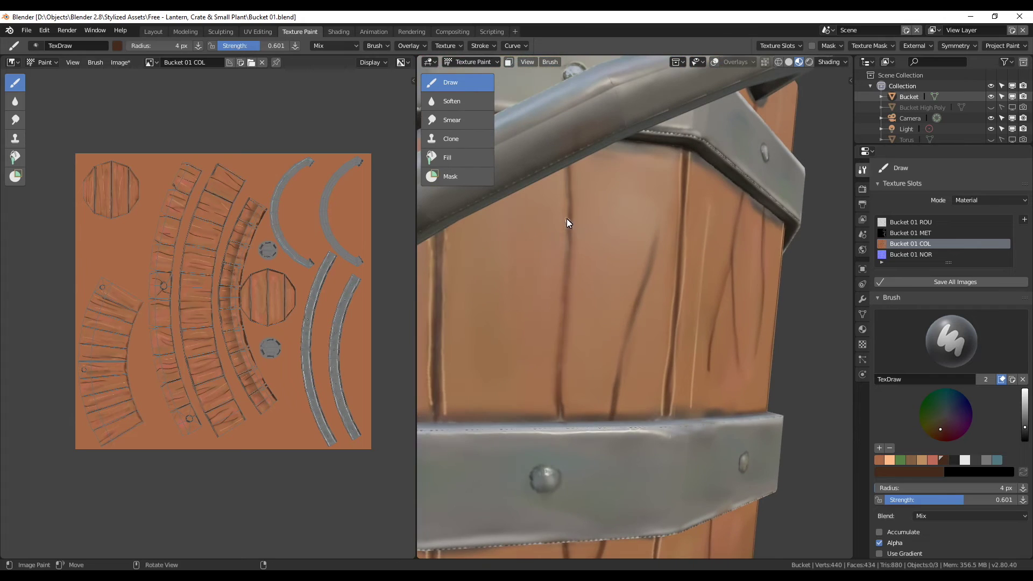
mouse_move(564, 304)
middle_down()
mouse_move(579, 292)
mouse_move(546, 209)
middle_up()
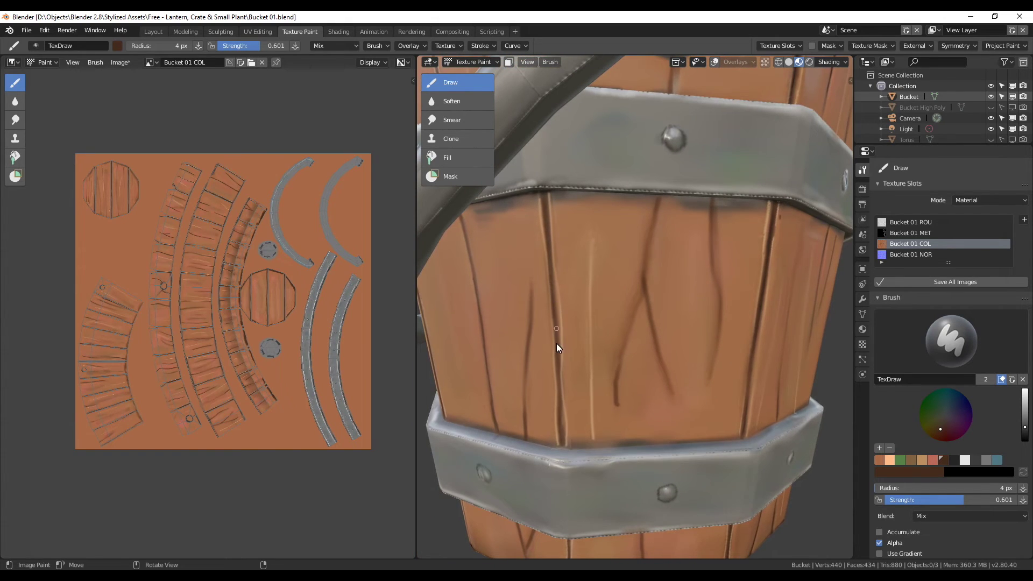
mouse_move(638, 263)
middle_down()
mouse_move(611, 225)
mouse_move(648, 189)
mouse_move(638, 288)
middle_up()
Paint light peach edges and dark brown cracks on the planks, with a 12 px brush.
click(890, 460)
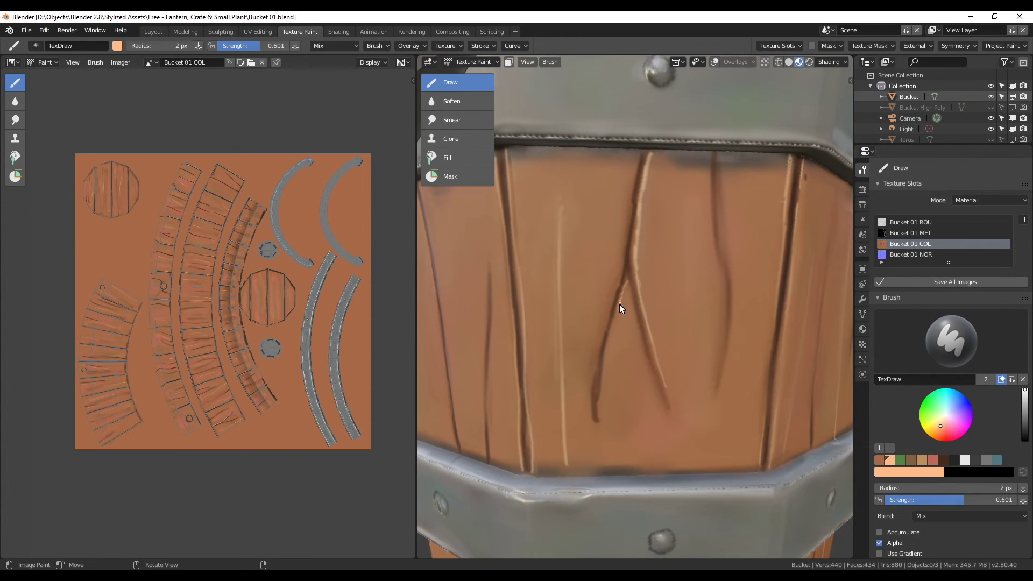
mouse_move(625, 237)
middle_down()
mouse_move(645, 222)
mouse_move(601, 305)
mouse_move(626, 331)
middle_up()
click(945, 461)
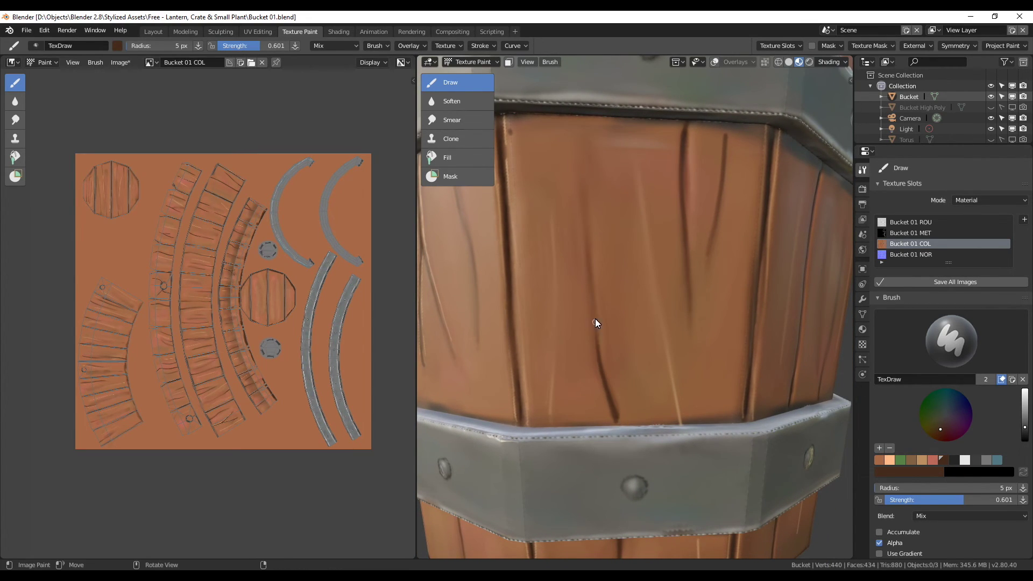
mouse_move(593, 287)
middle_down()
mouse_move(617, 300)
mouse_move(636, 271)
middle_up()
mouse_move(673, 184)
middle_down()
mouse_move(558, 371)
mouse_move(645, 301)
mouse_move(634, 303)
mouse_move(658, 299)
middle_up()
key(f)
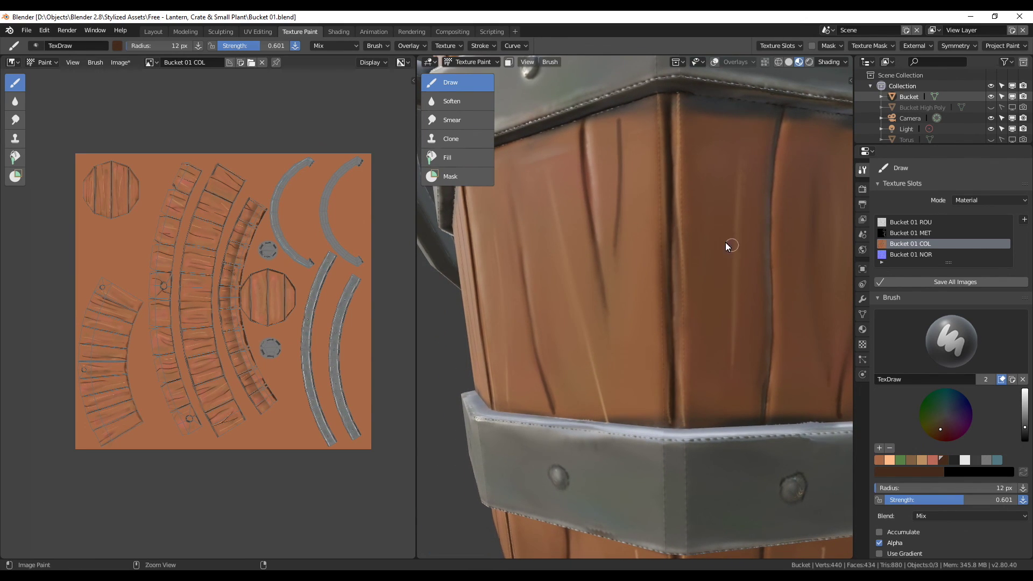
scroll(726, 245, down, 5)
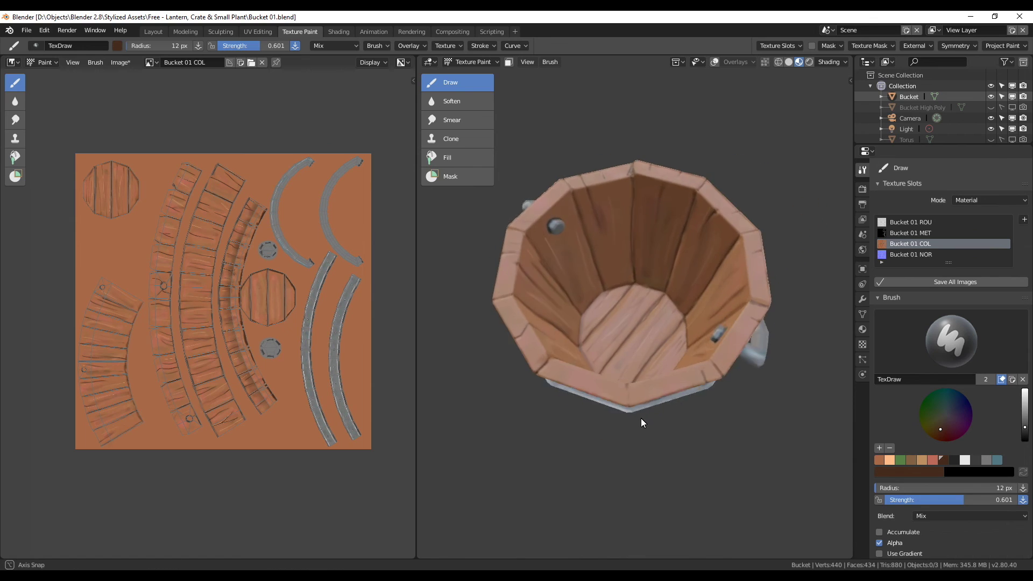